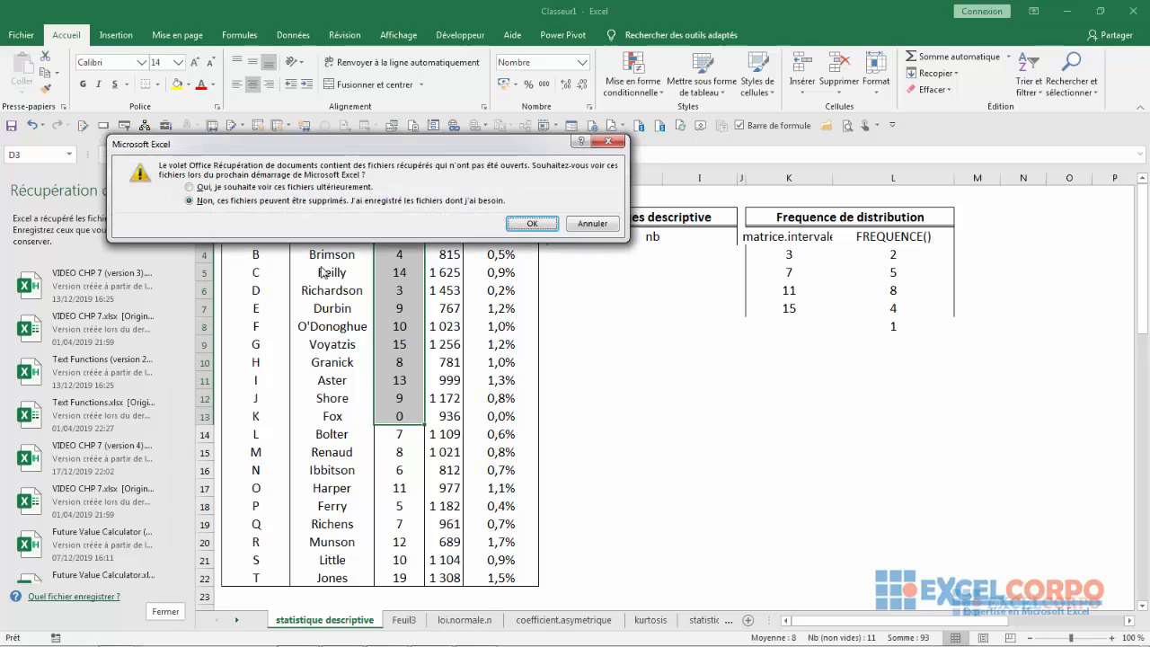
Keep the recovered files for viewing at the next start and close the document recovery pane
left_click(194, 188)
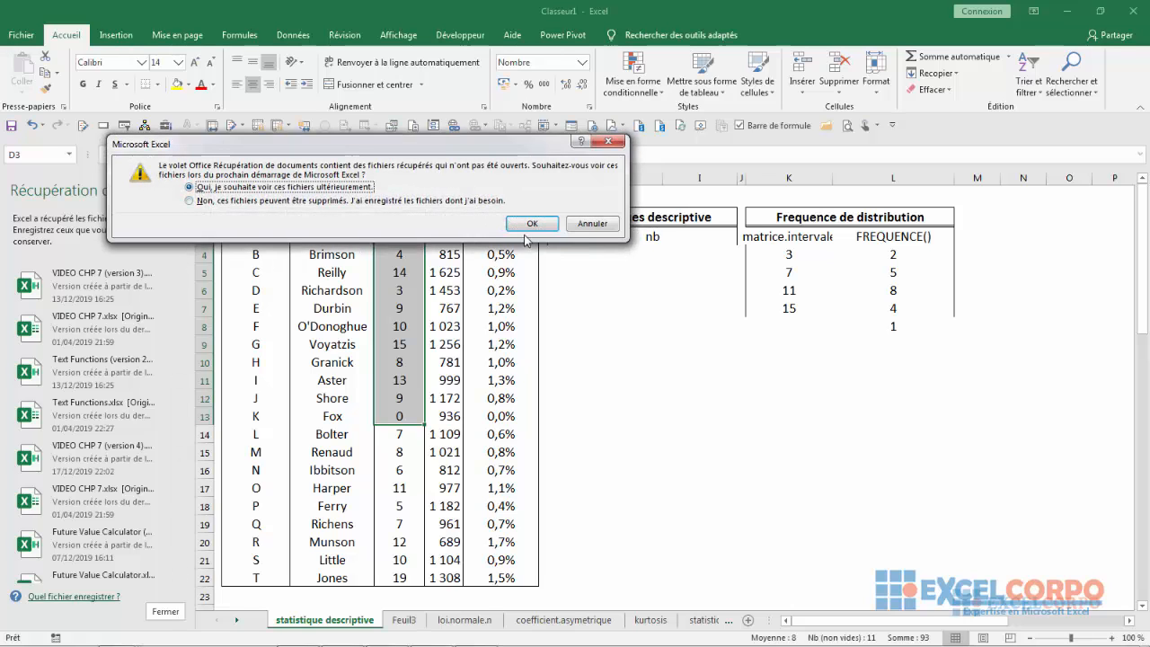
left_click(530, 223)
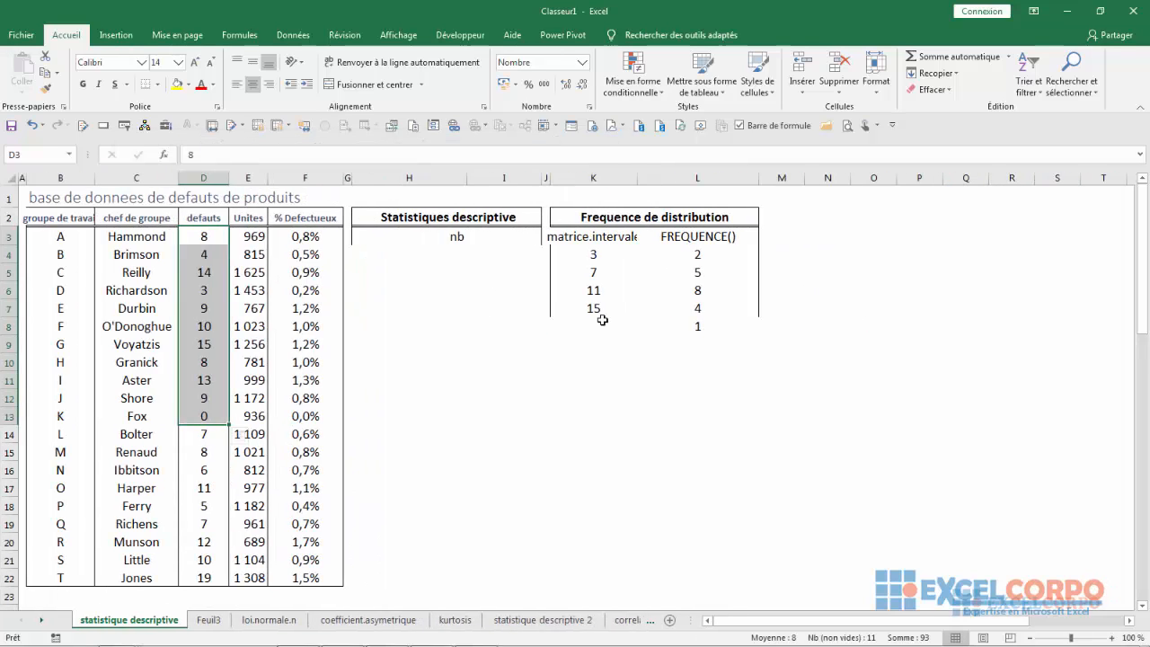
Dismiss the Windows colour scheme prompt without choosing any option and select the Statistiques descriptive heading
left_click(602, 323)
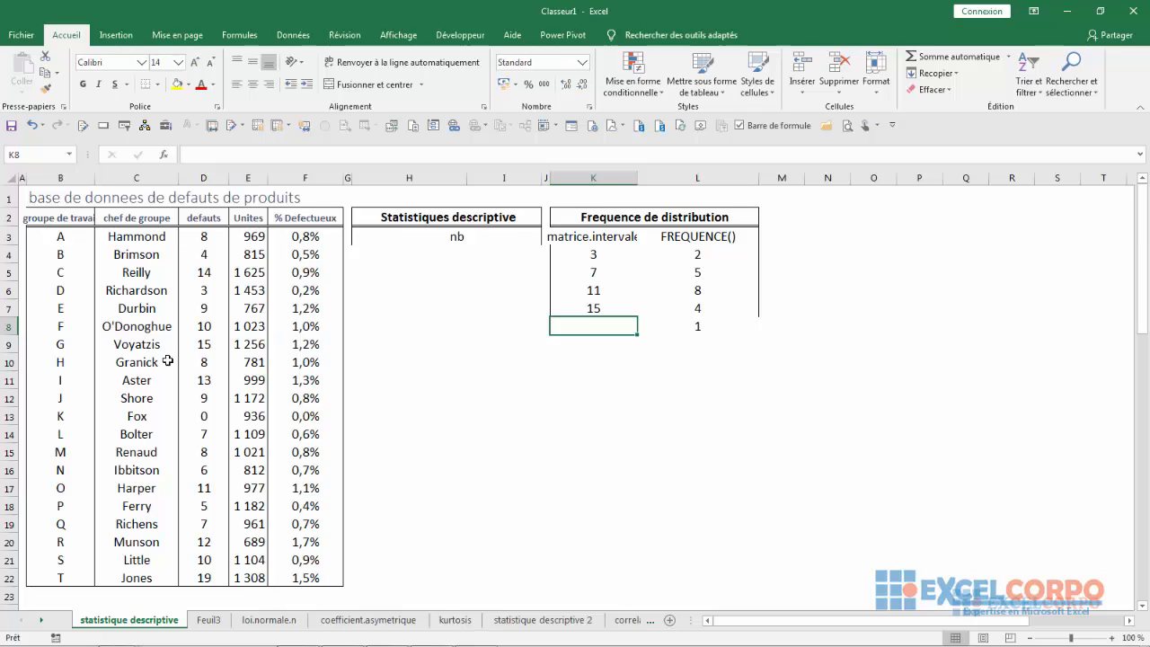
left_click(121, 307)
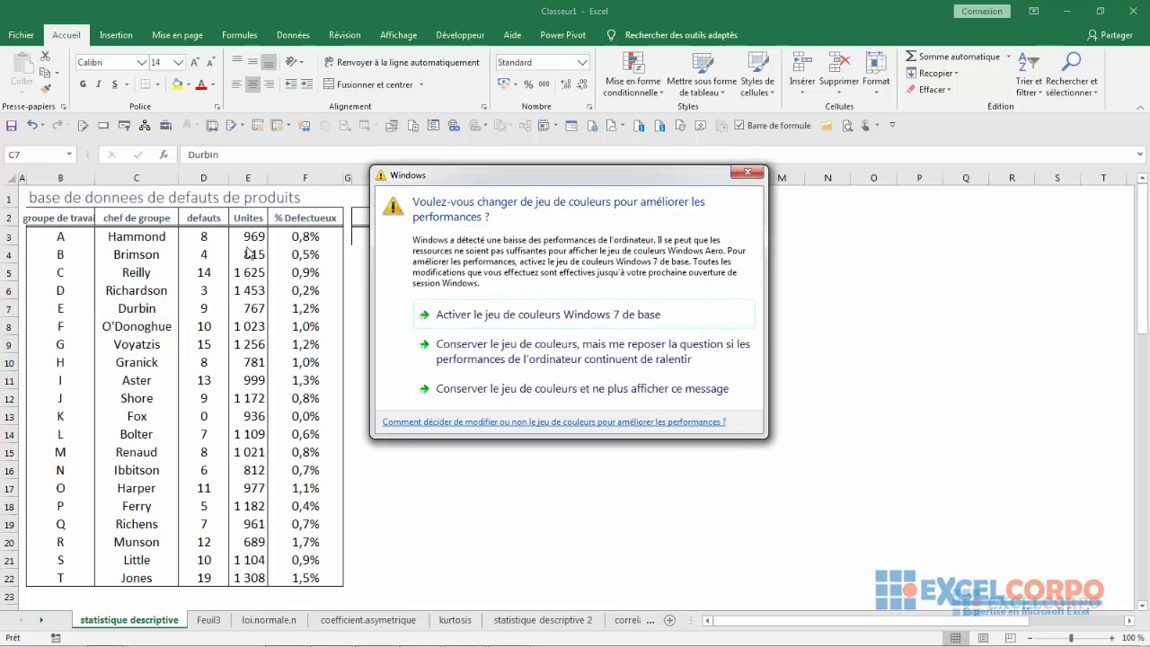
left_click(738, 172)
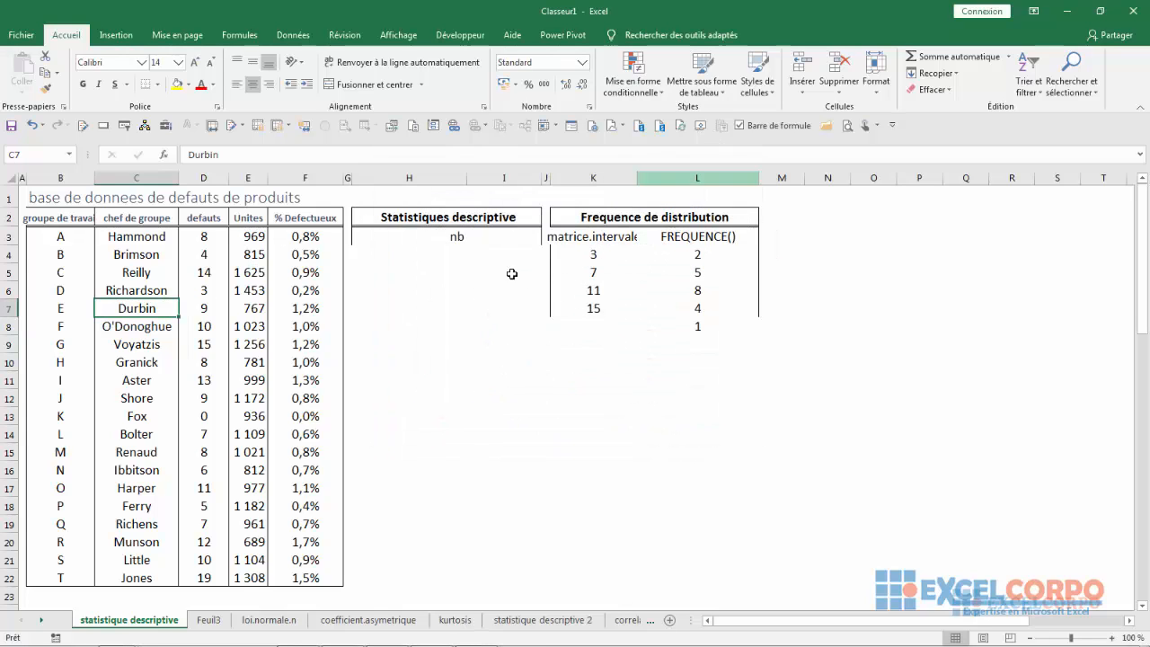
left_click(470, 287)
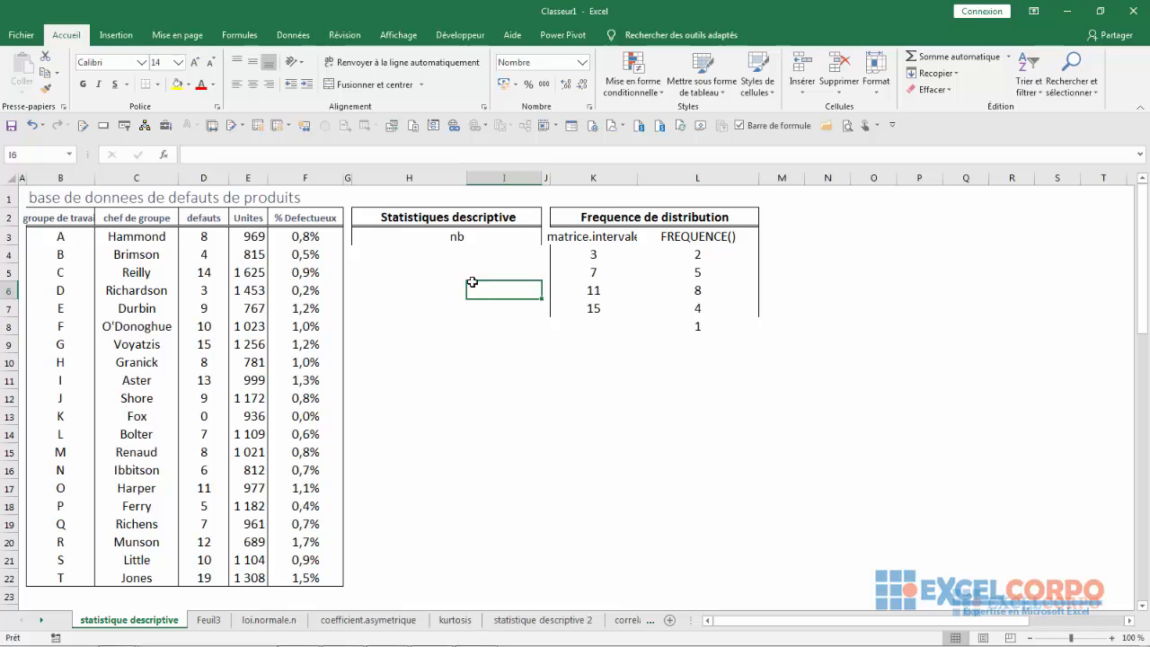
left_click(440, 218)
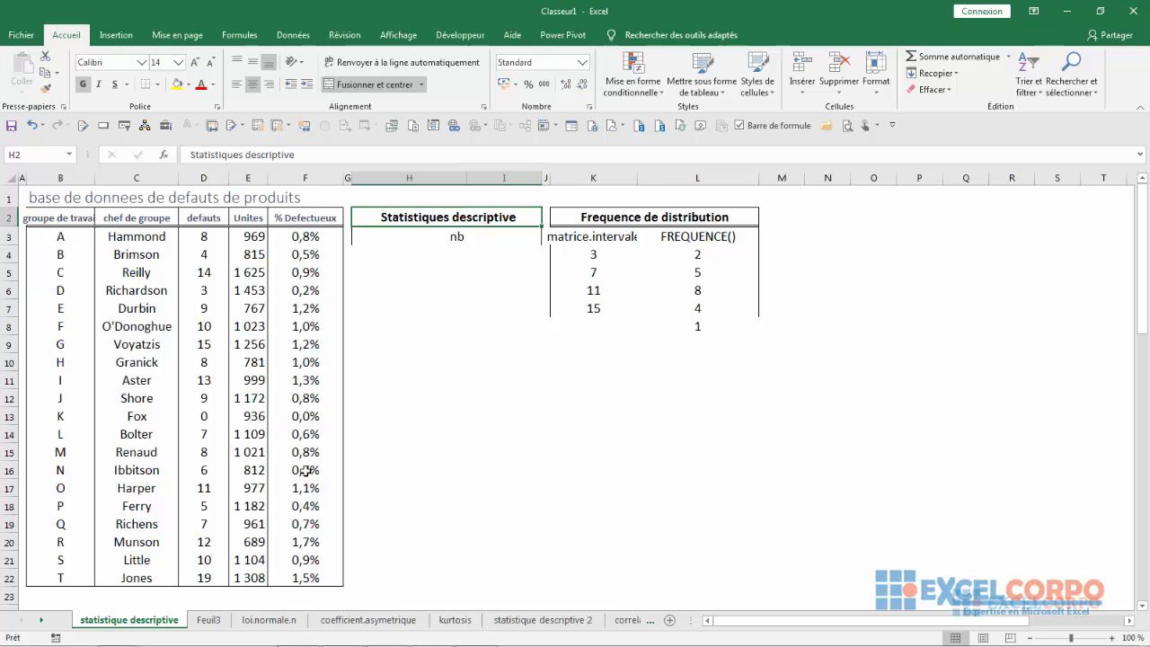
Start inserting a function in cell I3 and examine AVERAGEA and CENTILE.EXCLURE in the Statistiques category
left_click(481, 233)
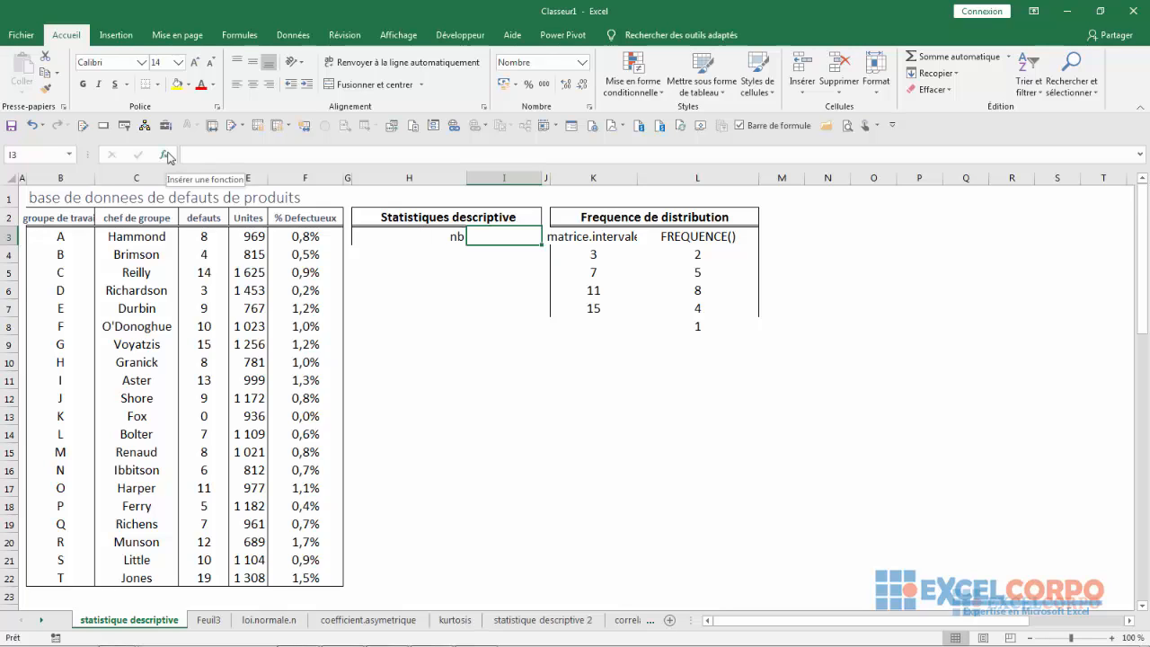
key("shift+F3")
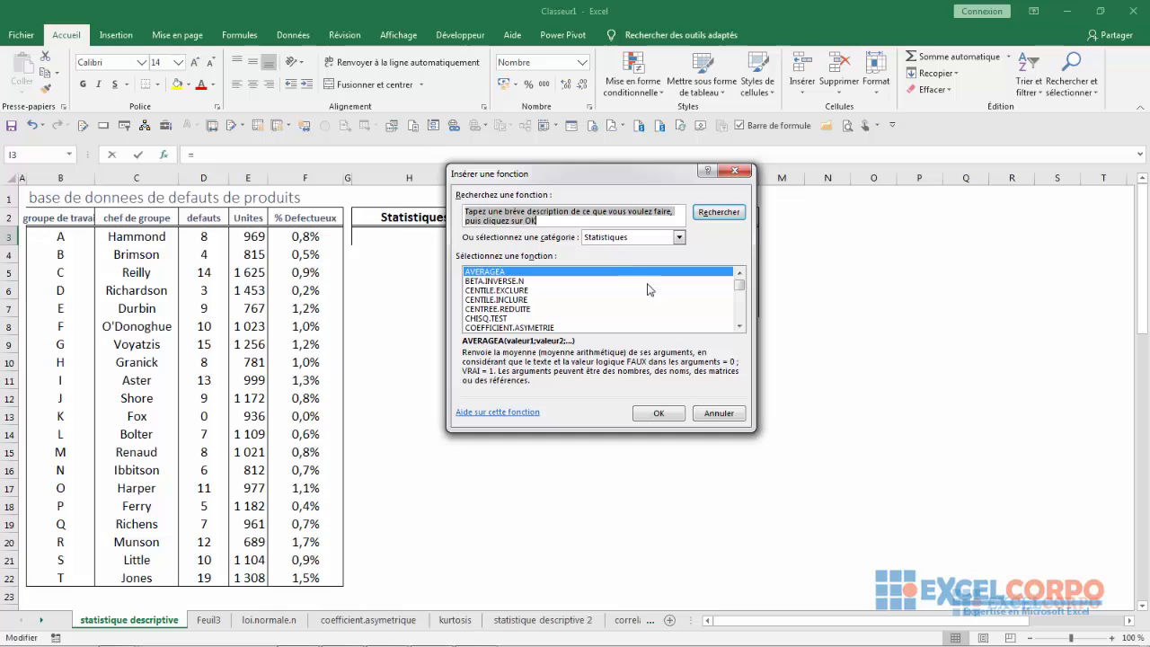
left_click(609, 290)
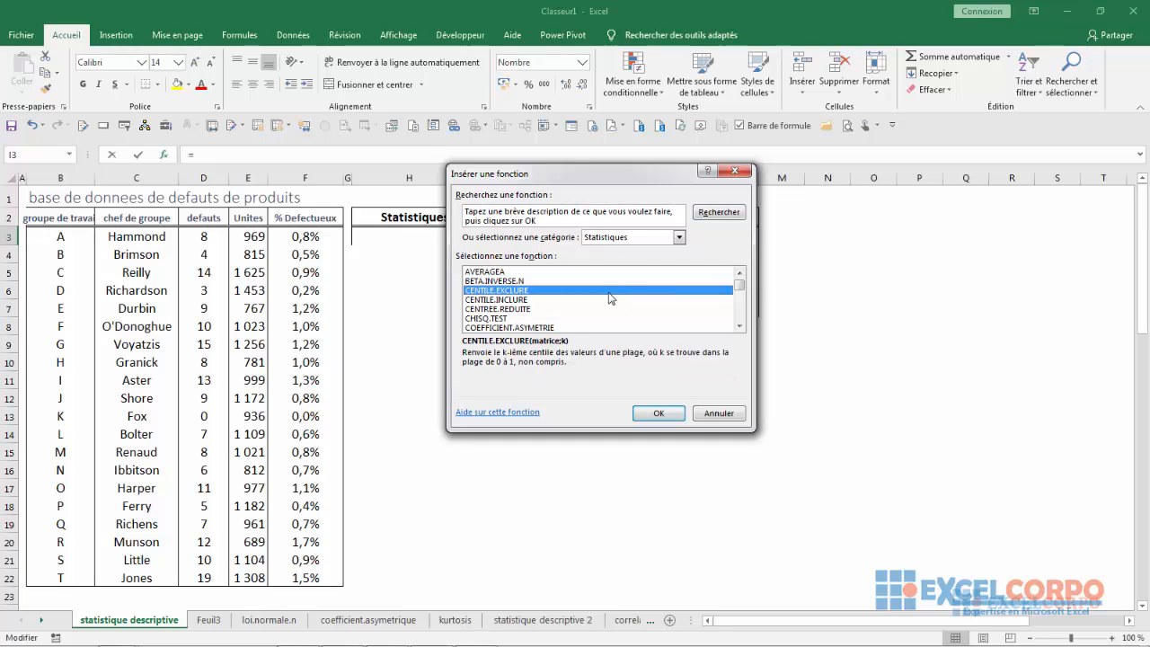
left_click(557, 272)
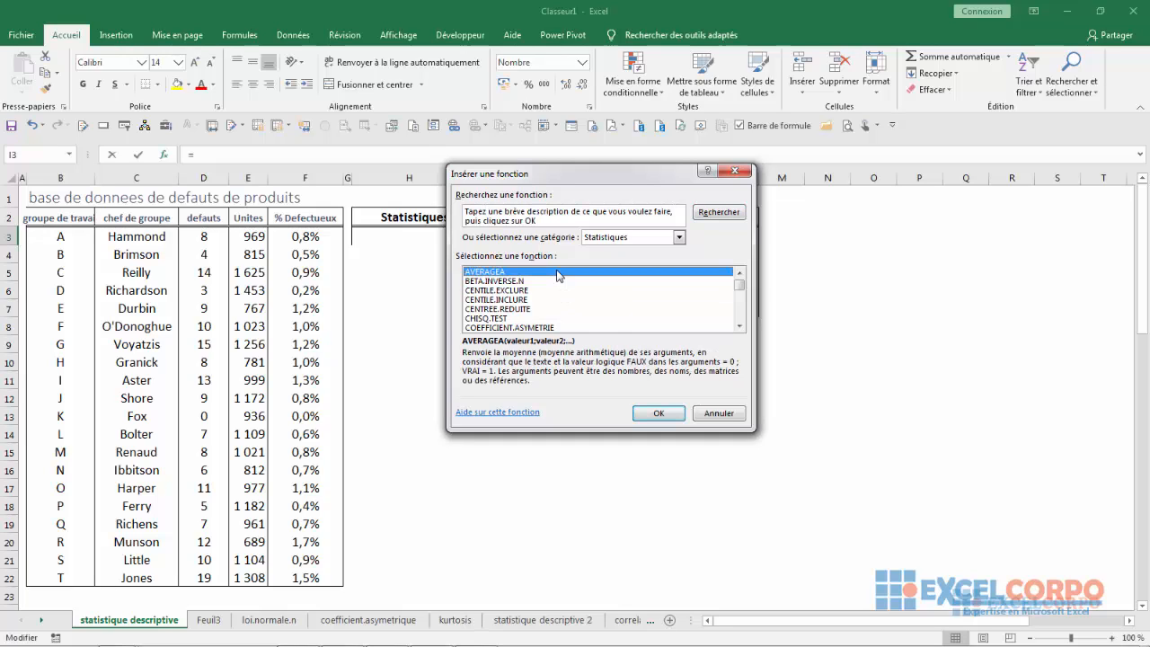
left_click(674, 240)
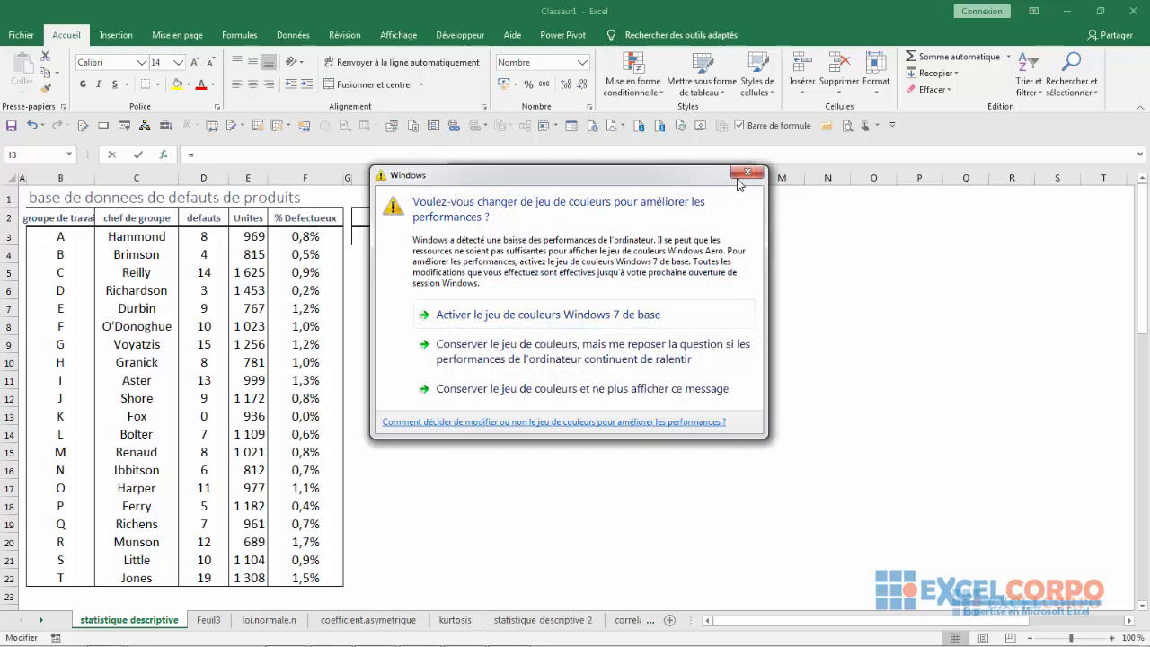
left_click(747, 172)
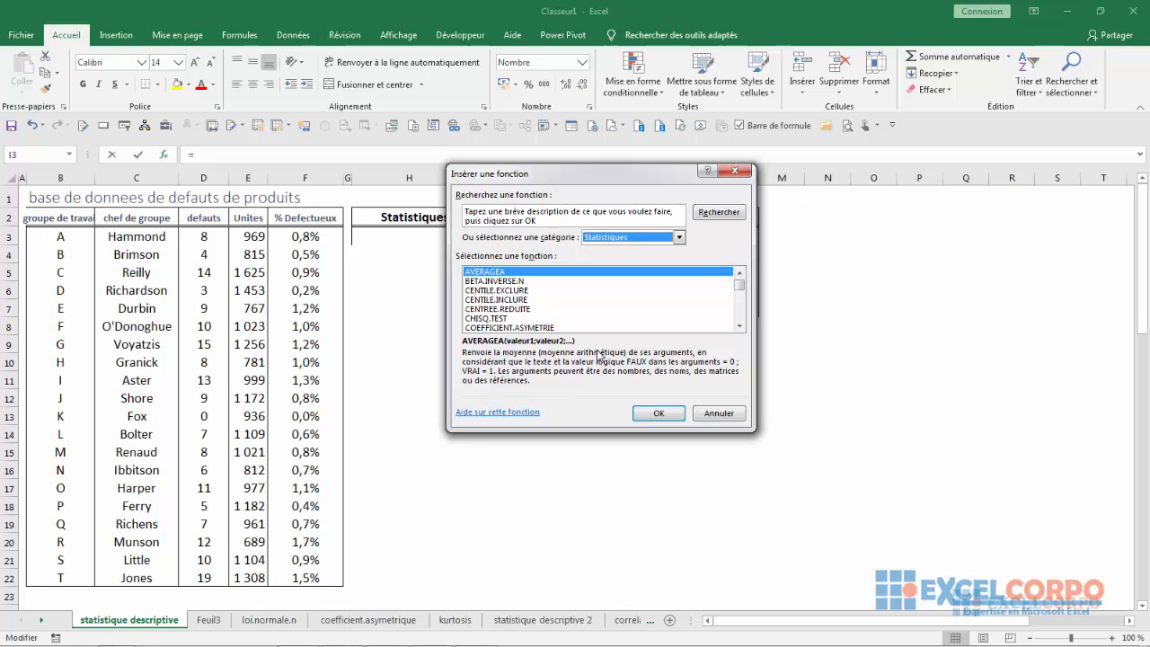
Examine the descriptions of the statistical functions from ECART.MOYEN through the ECARTYPE functions and FREQUENCE to GRANDE.VALEUR
key("e")
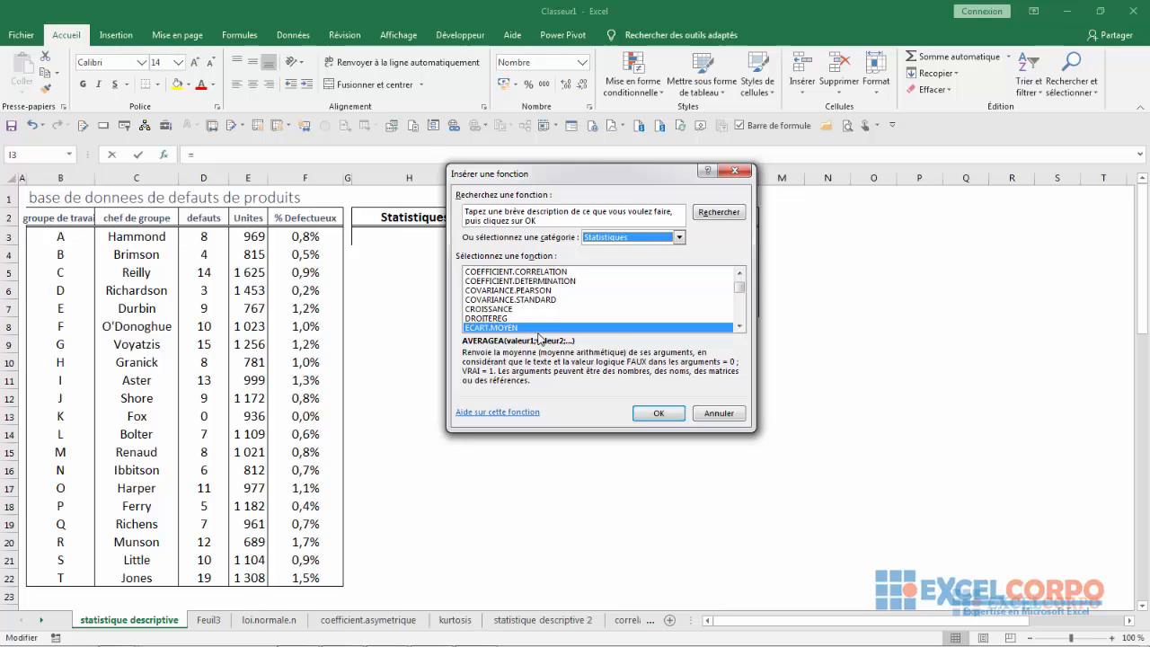
key("Down")
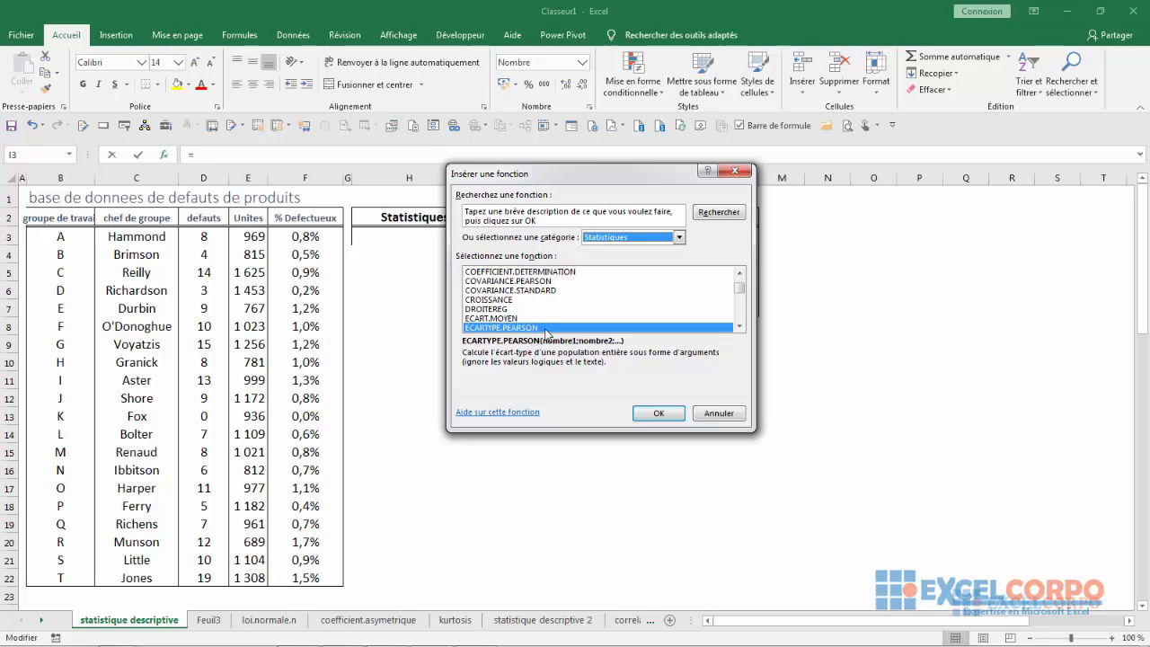
key("Down")
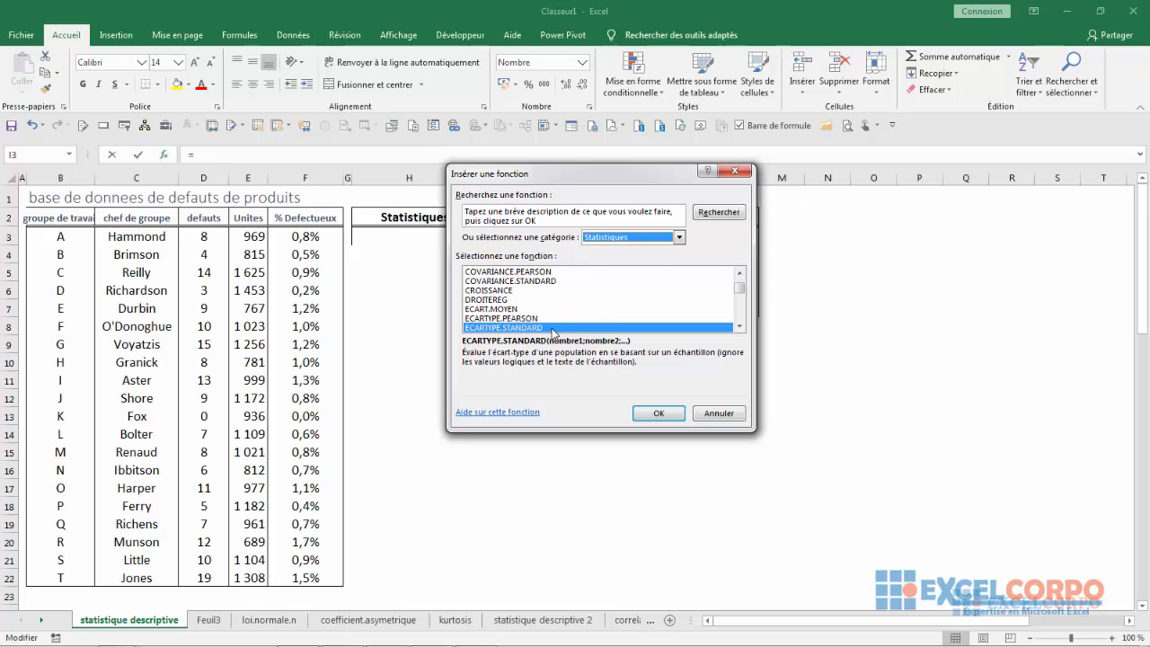
key("Page_Down")
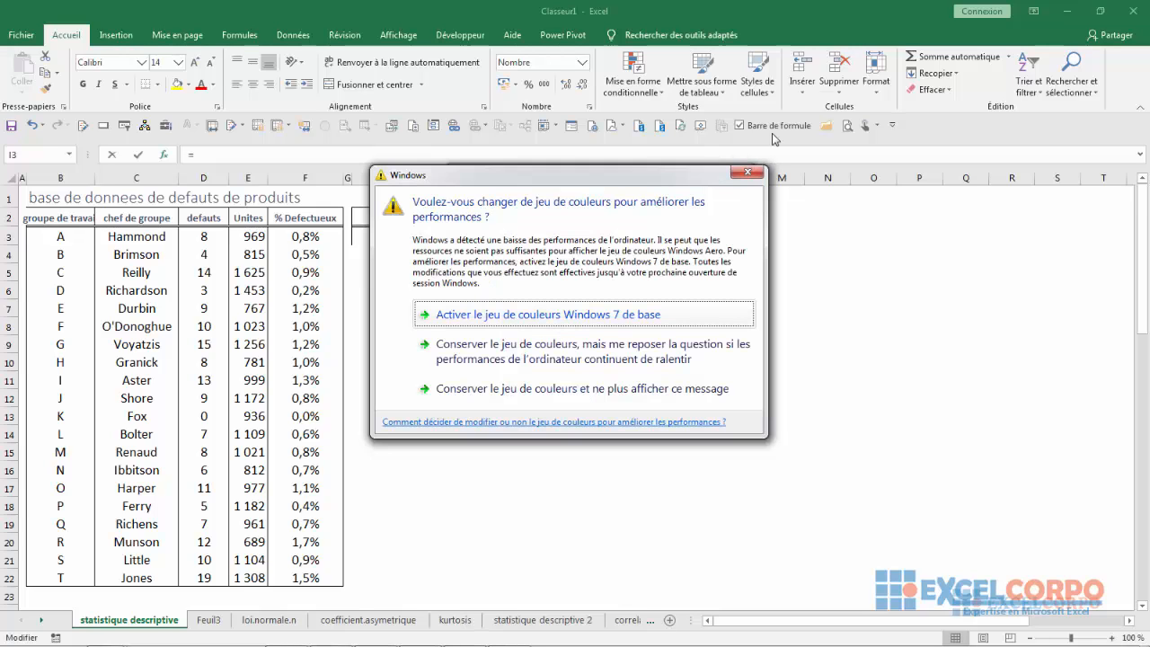
left_click(749, 173)
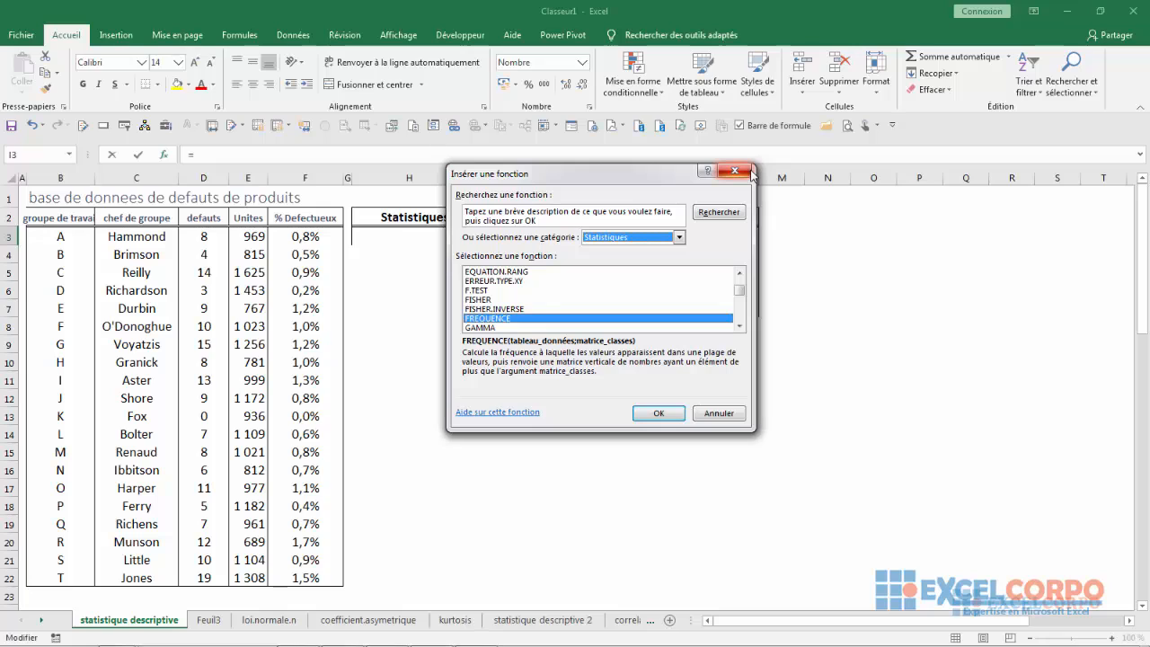
key("Down")
key("Down")
key("Down")
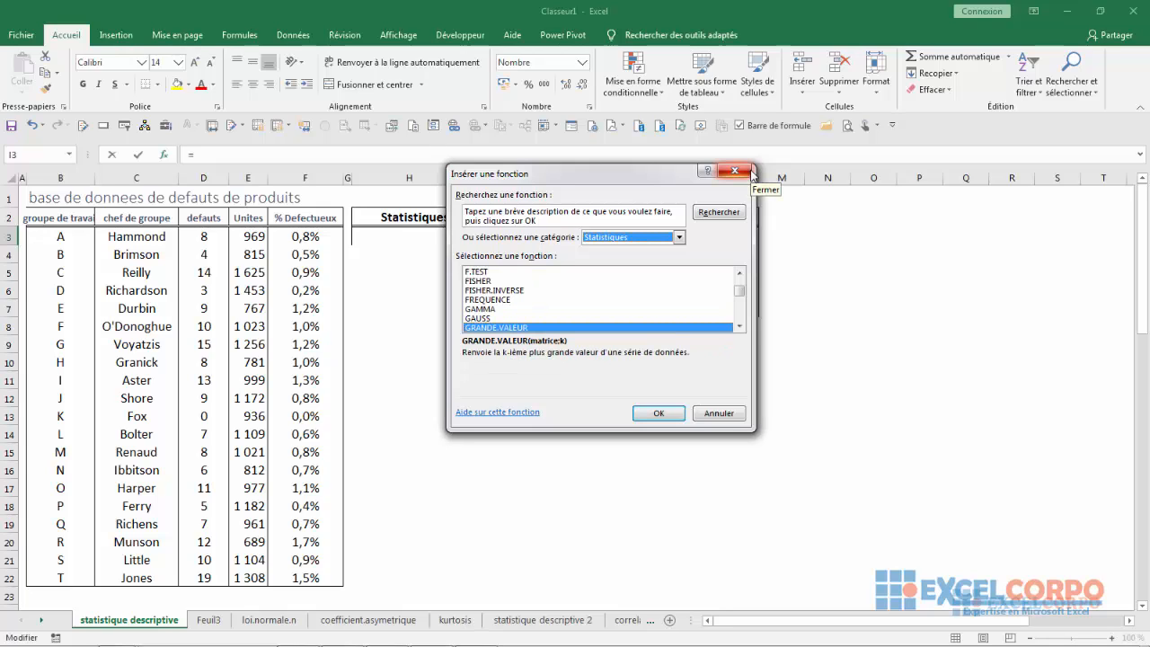
Examine the descriptions of the statistical functions from KURTOSIS through LOGREG to LOI.BINOMIALE.SERIE
key("k")
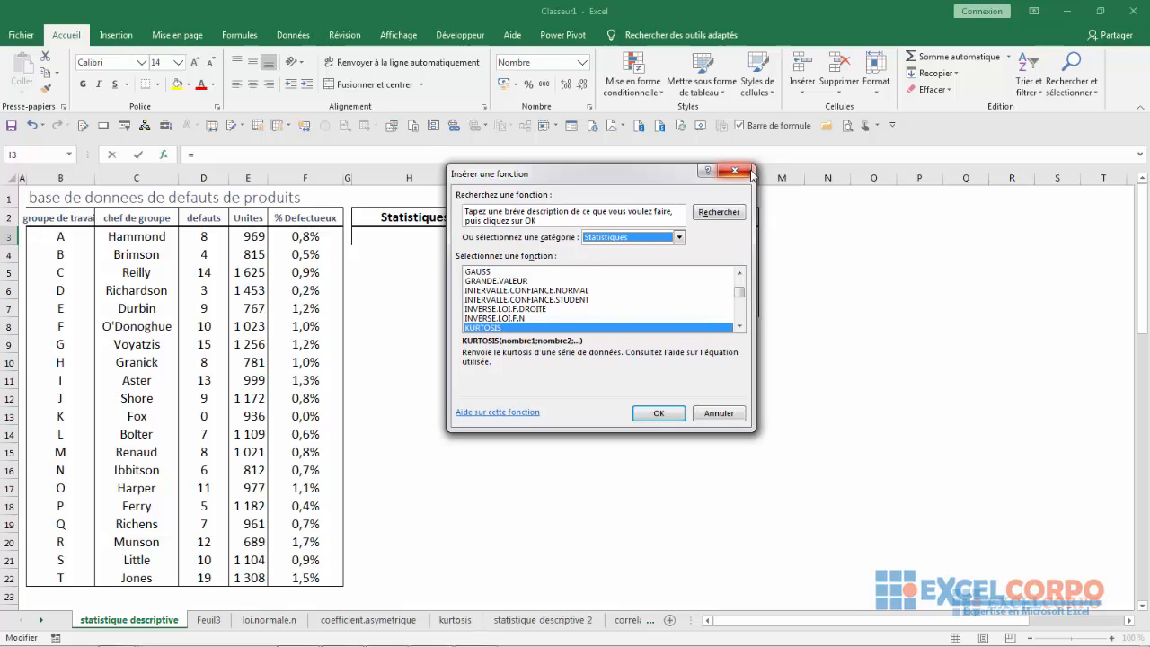
key("Down")
key("Down")
key("Down")
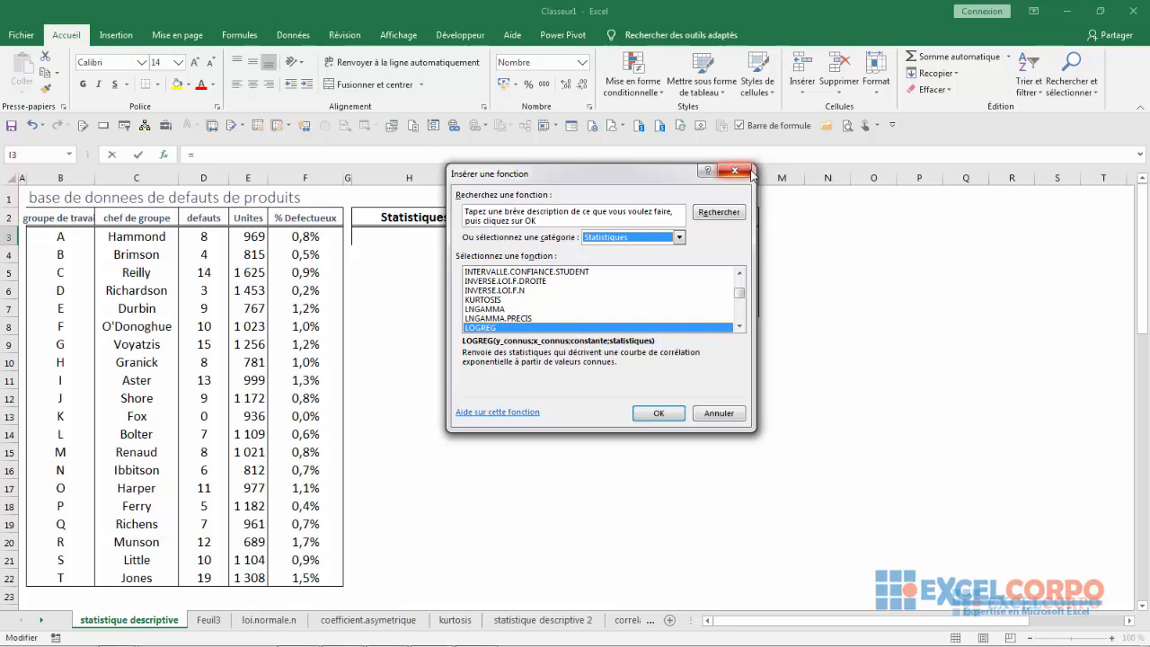
key("Down")
key("Down")
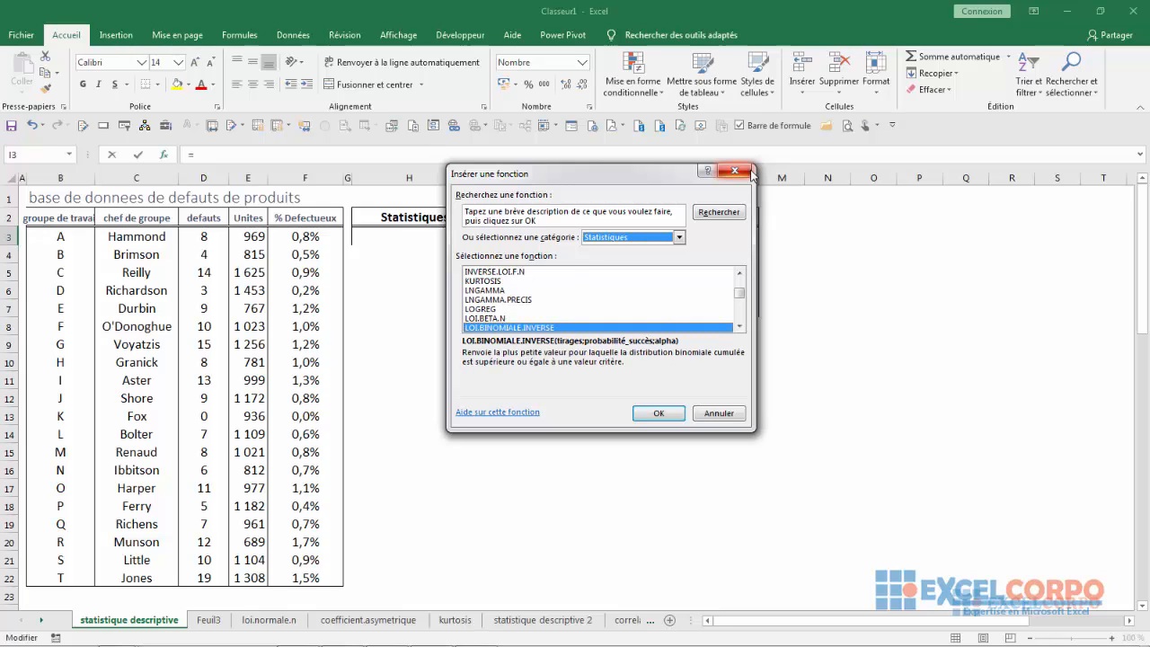
key("Down")
key("Down")
key("Down")
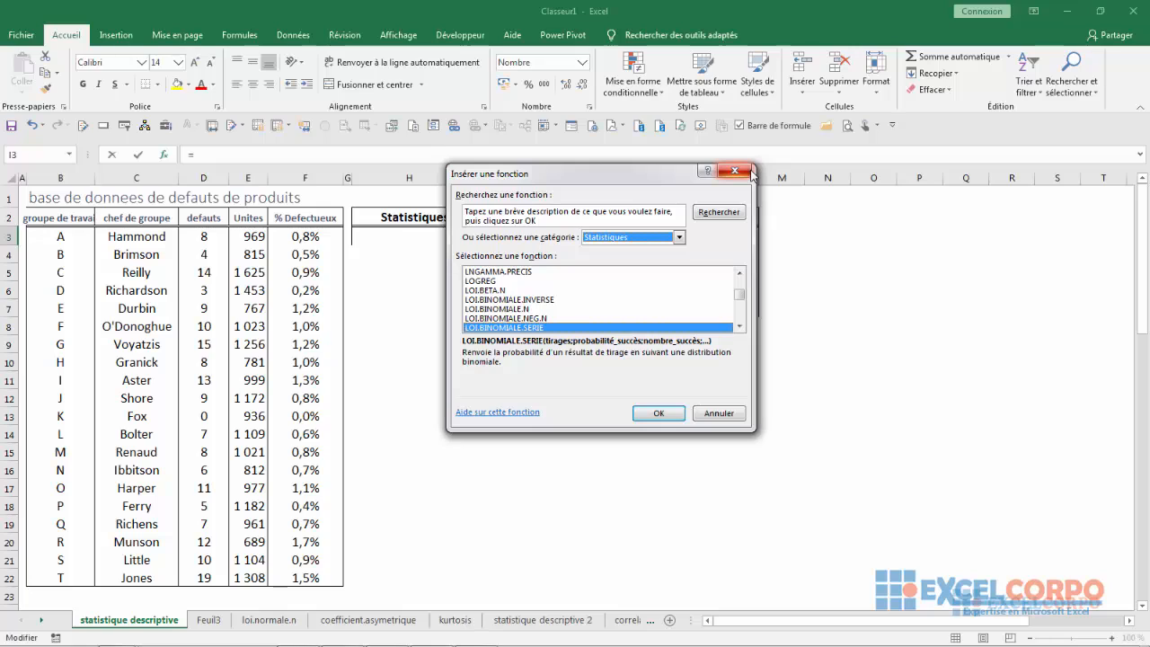
Examine the descriptions of the statistical functions from MAX through MEDIANE and MIN to MODE.MULTIPLE
key("m")
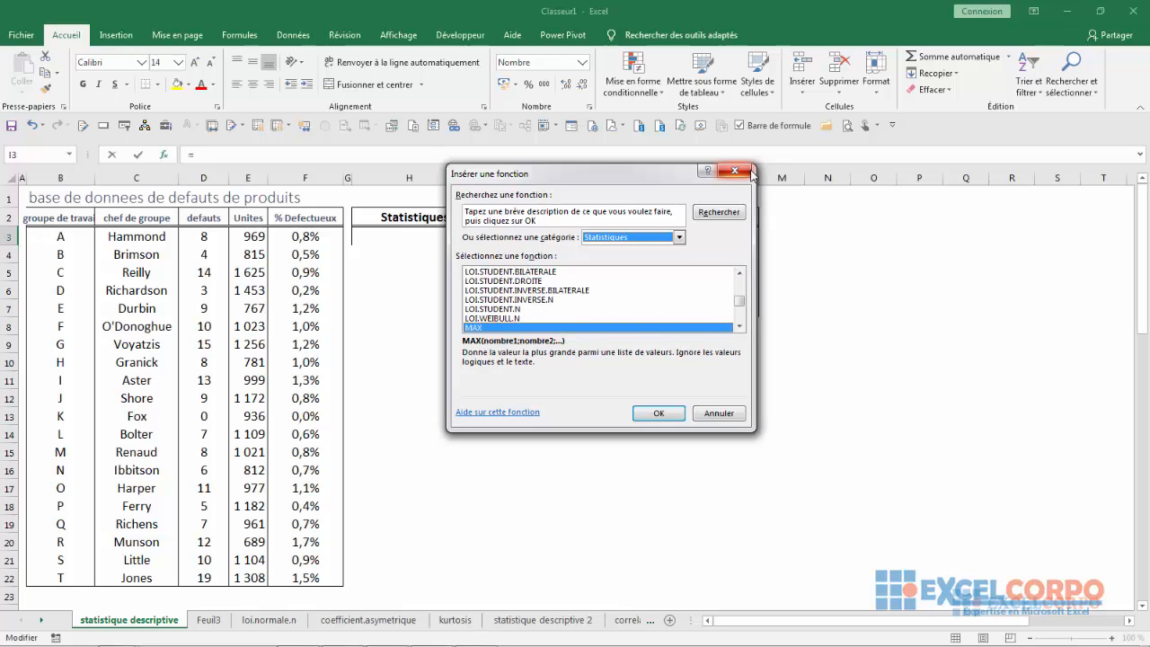
key("Down")
key("Down")
key("Down")
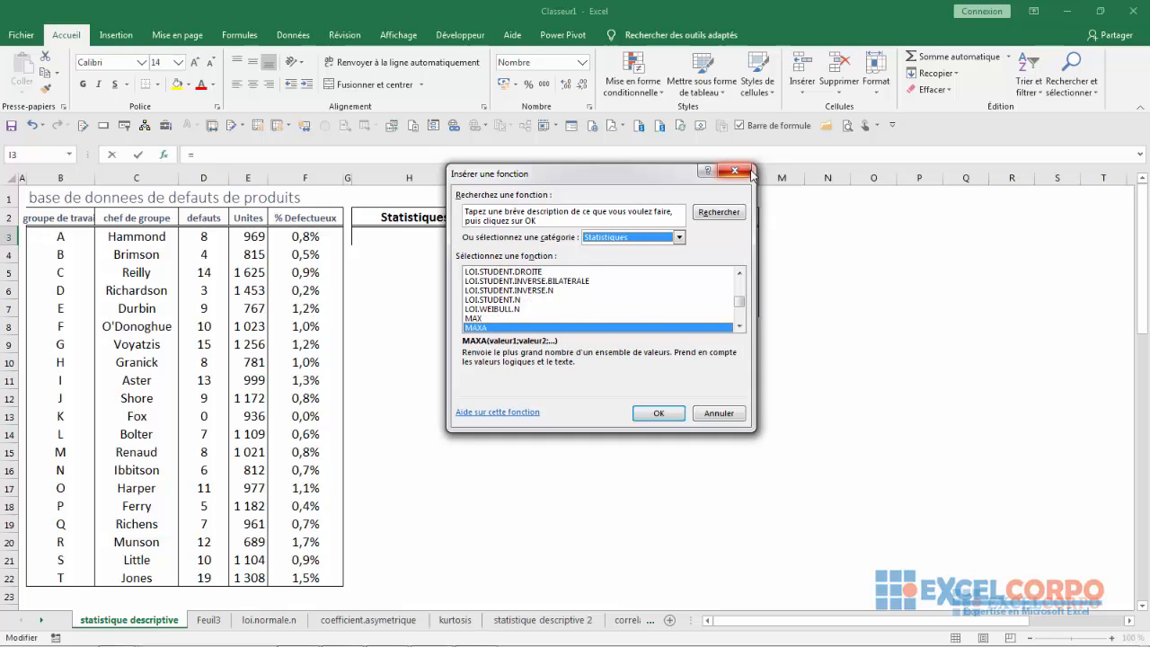
key("Up")
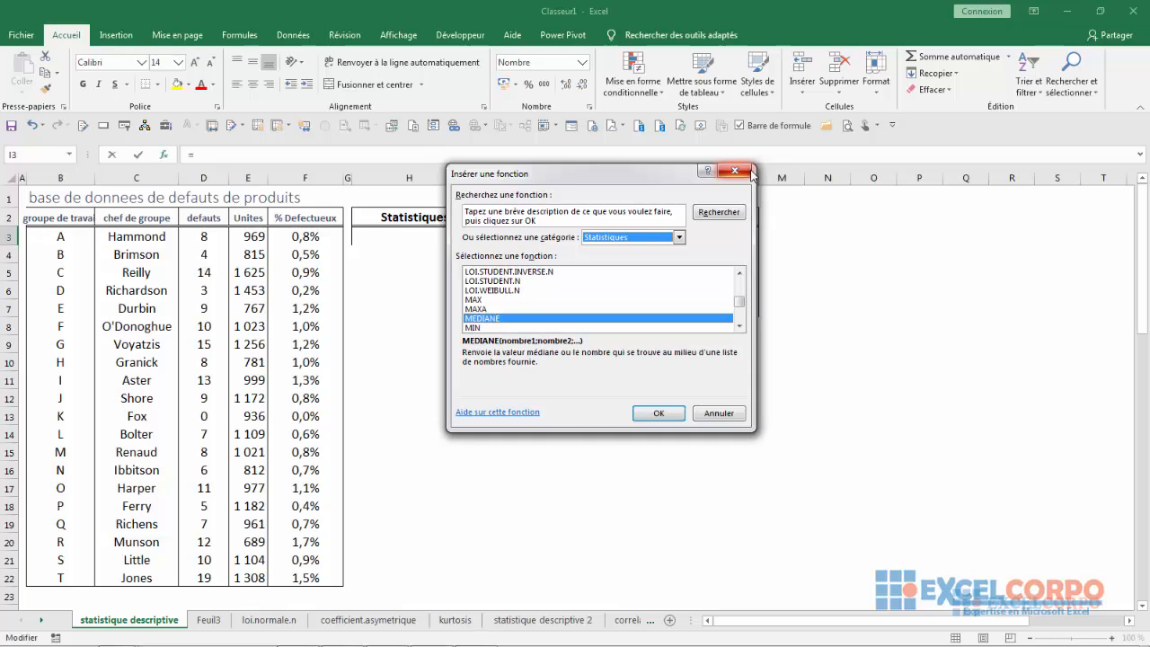
key("Down")
key("Down")
key("Down")
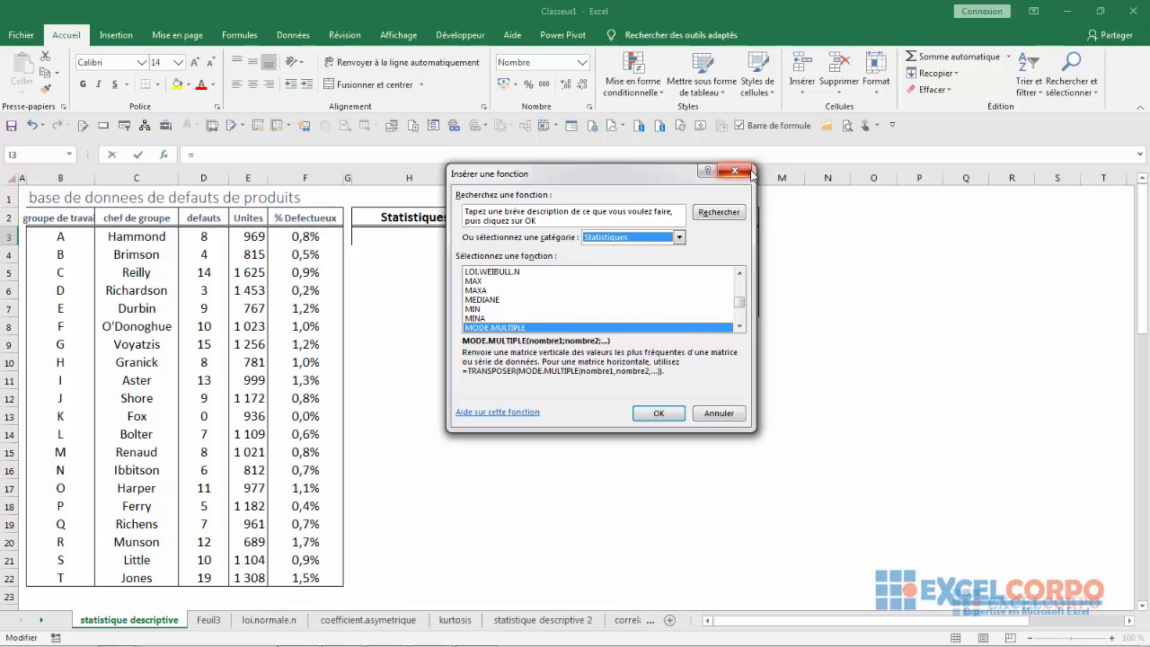
Examine the descriptions of the MOYENNE functions, NB and VAR.P.N in the list of statistical functions
key("Down")
key("Down")
key("Down")
key("Down")
key("Down")
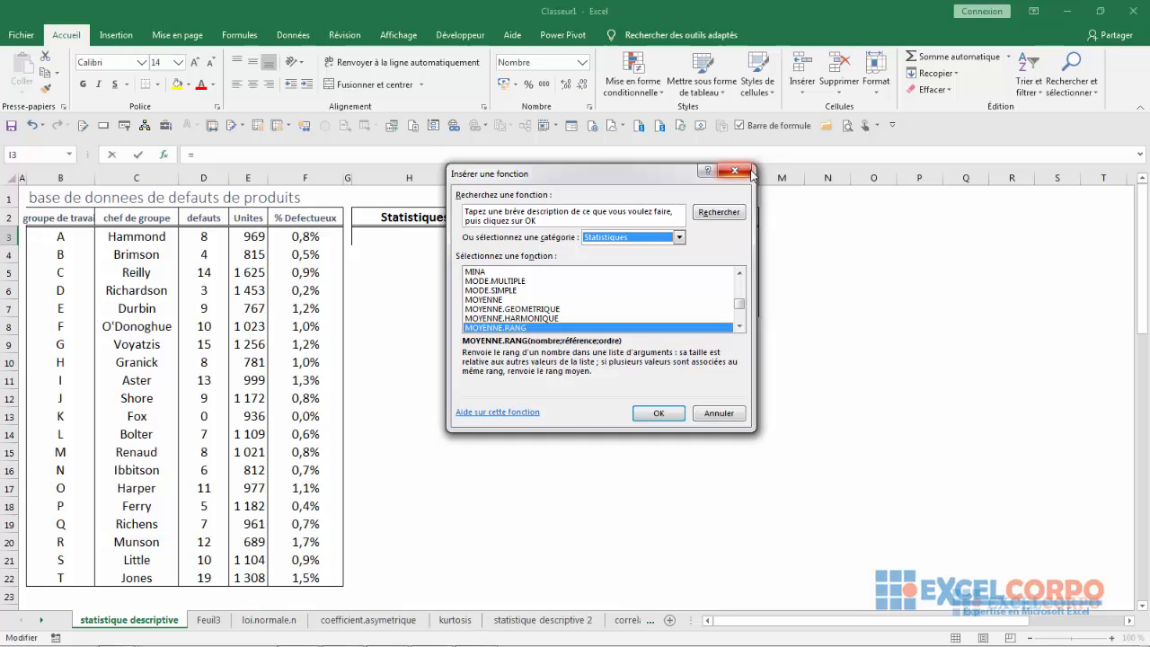
key("Down")
key("Down")
key("Down")
key("Down")
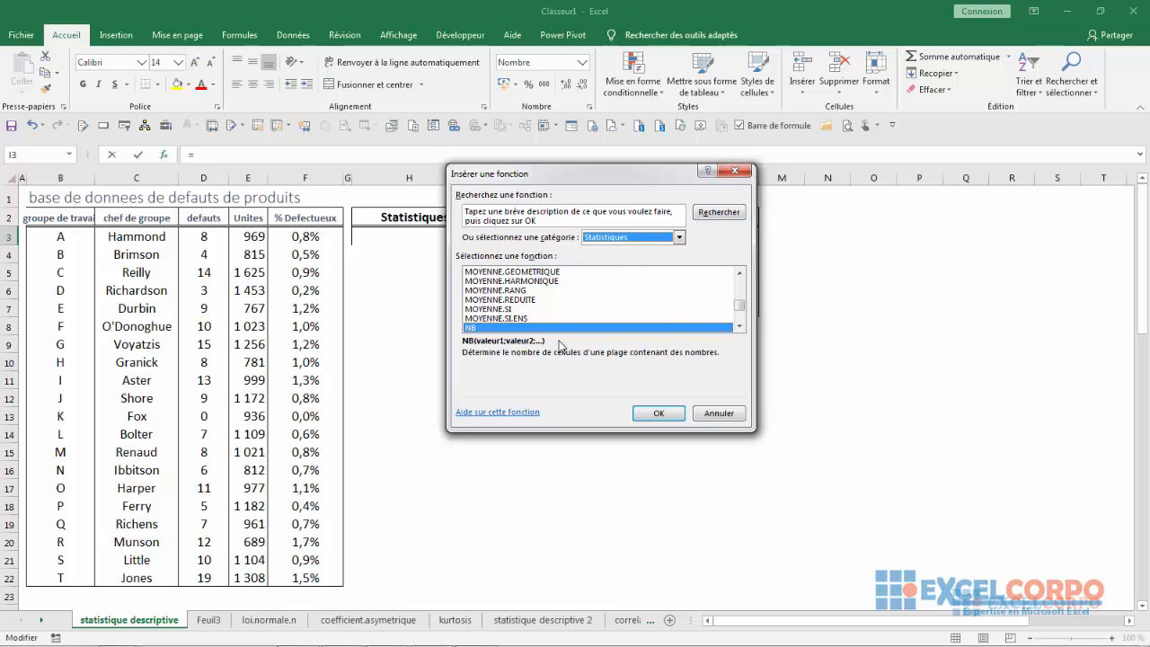
key("v")
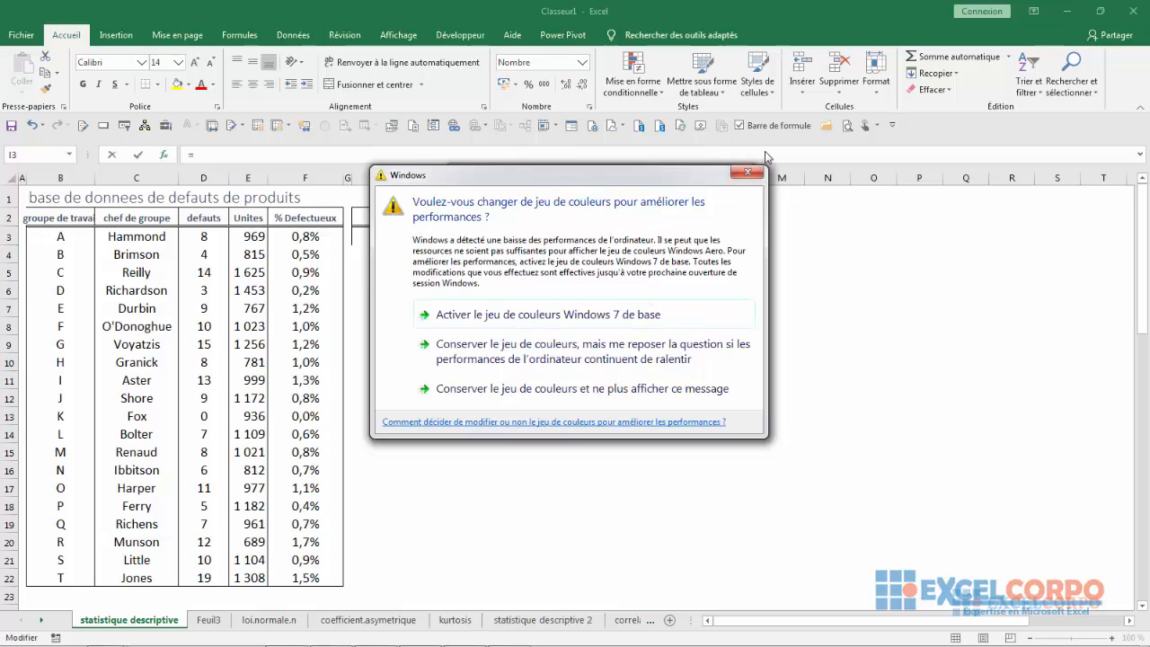
left_click(748, 172)
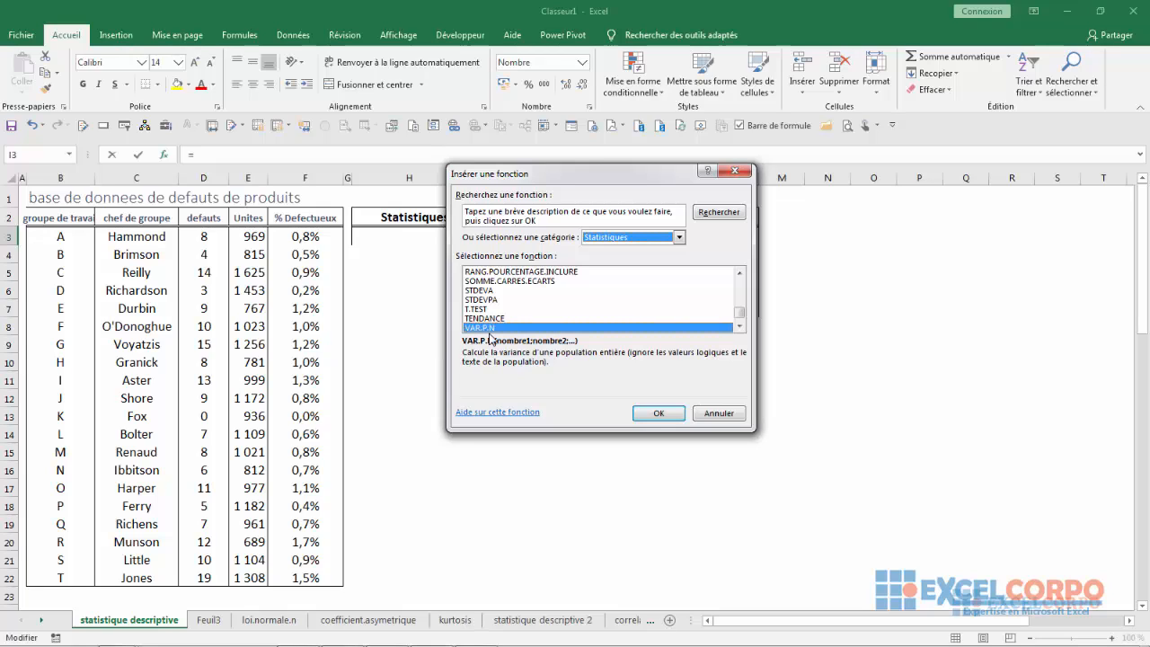
Choose the NB function for cell I3, examine its value arguments, and leave without inserting it
key("n")
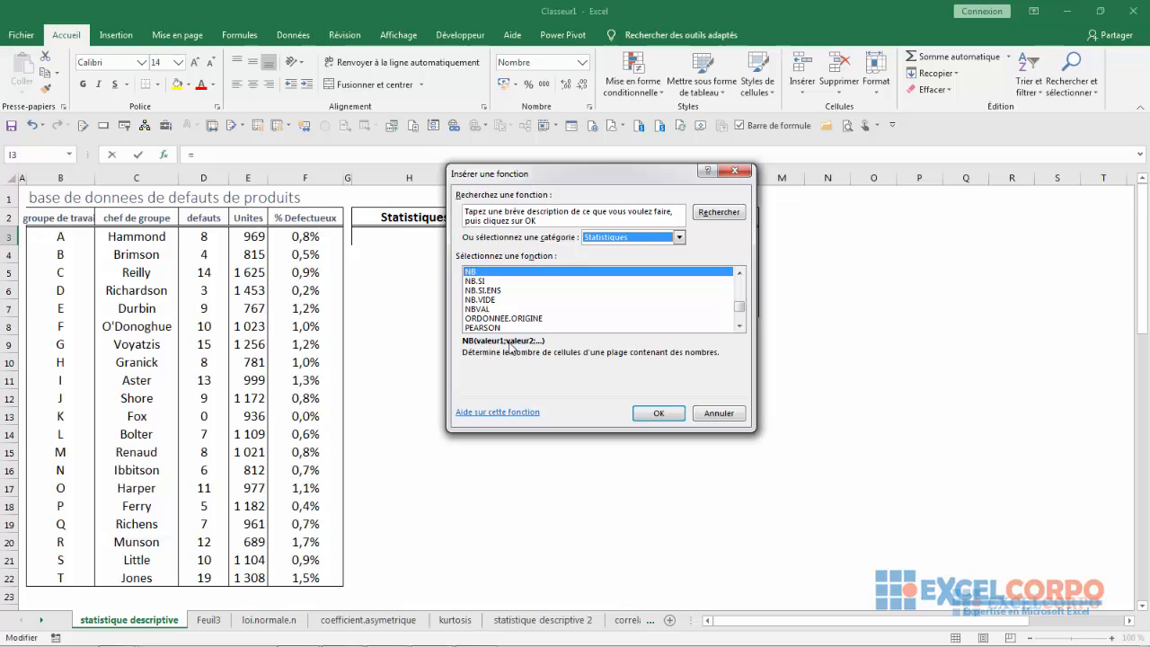
left_click(658, 413)
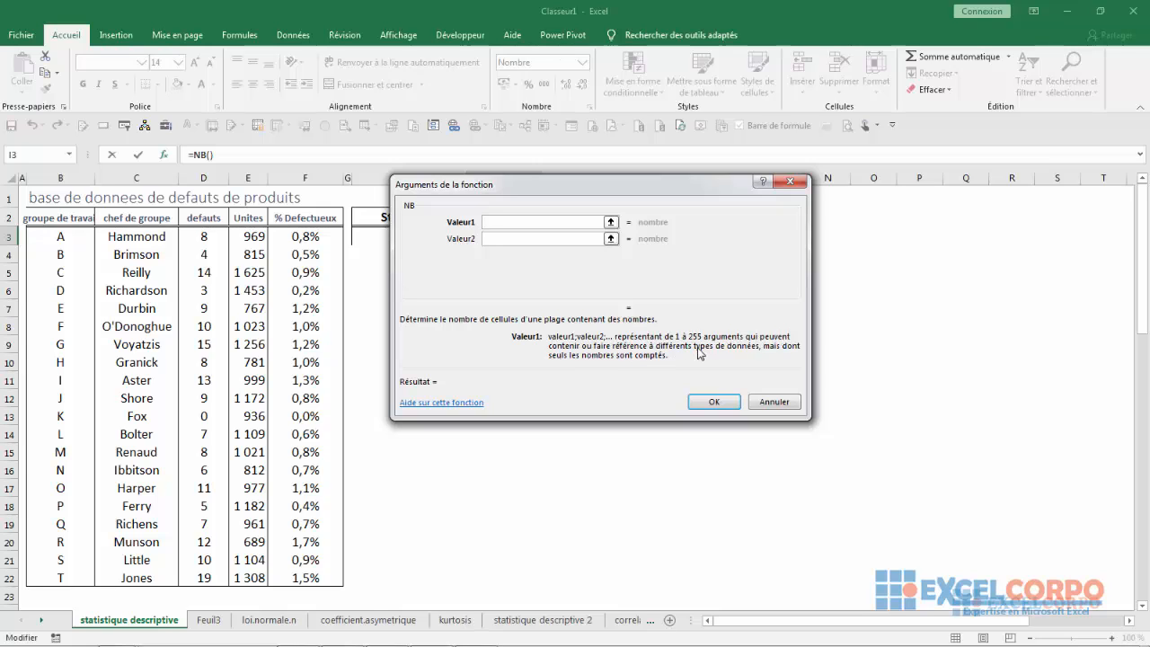
left_click(525, 239)
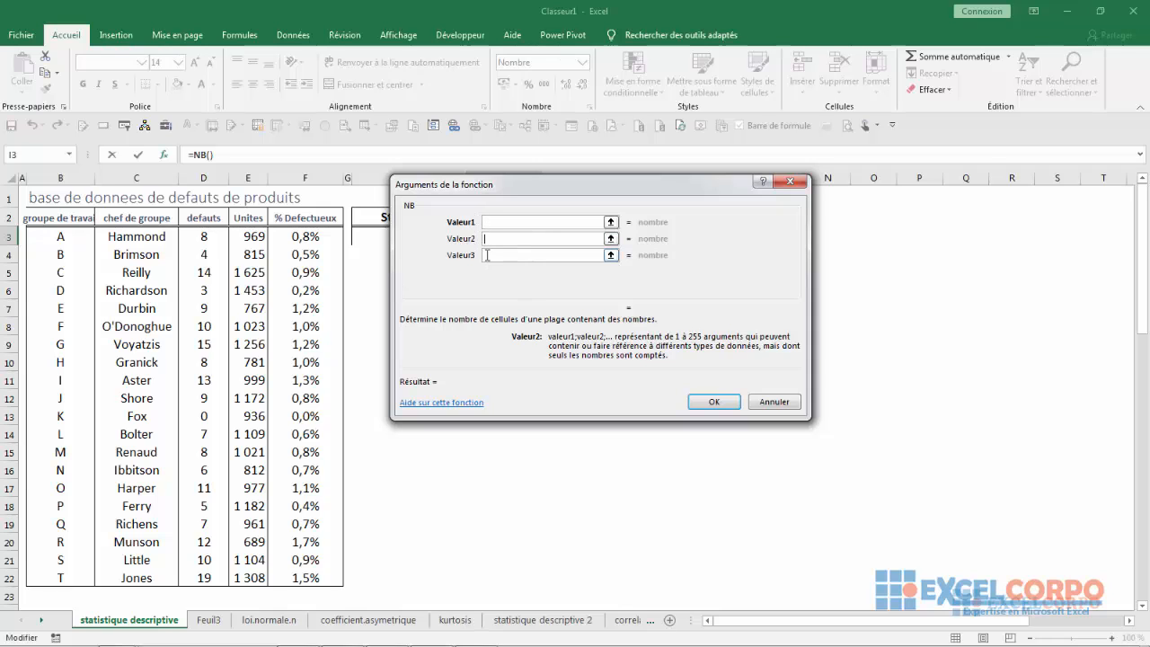
left_click(489, 256)
left_click(492, 269)
key("Escape")
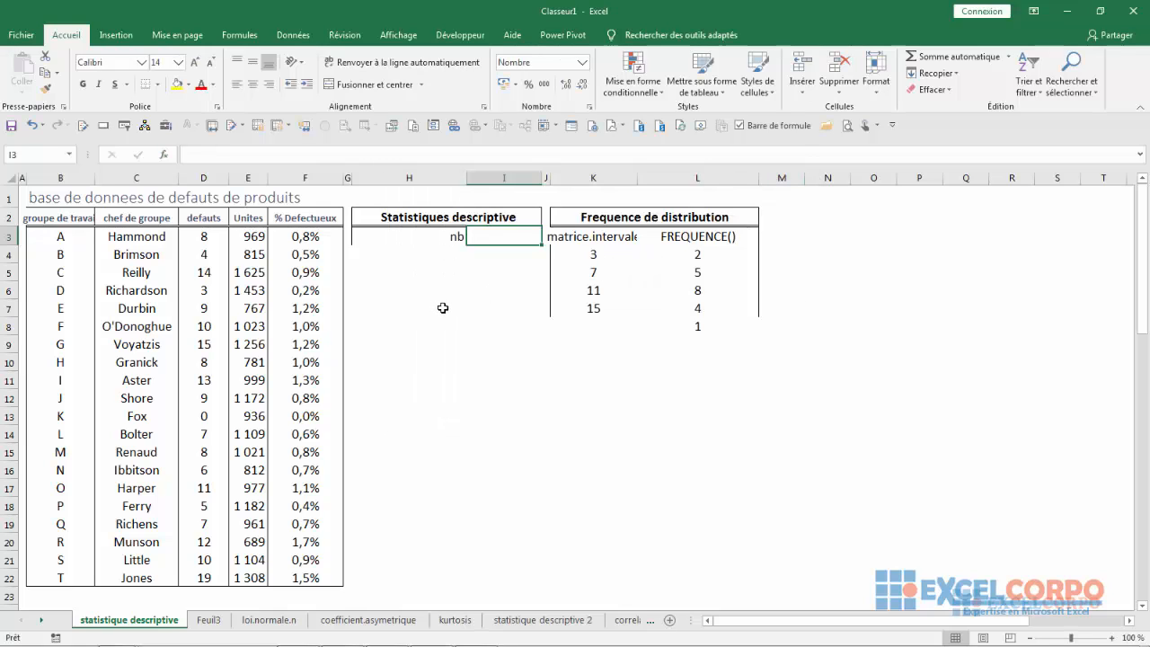
Dismiss the Windows colour scheme prompt and examine the defauts column and the nb label in H3
left_click(405, 244)
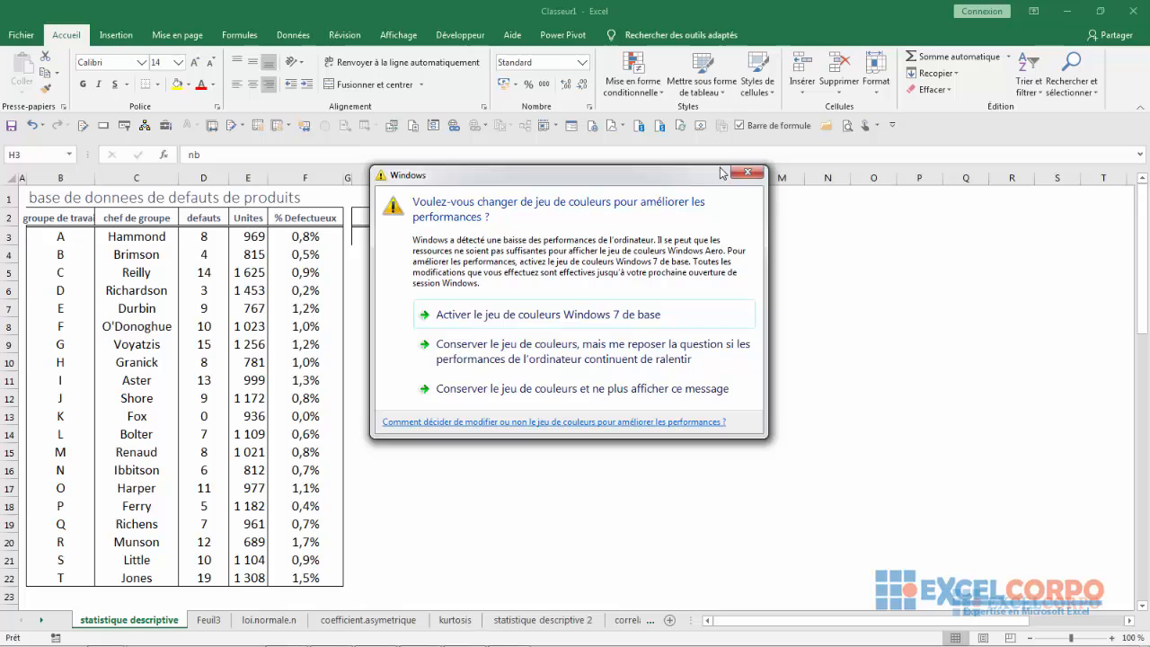
left_click(734, 176)
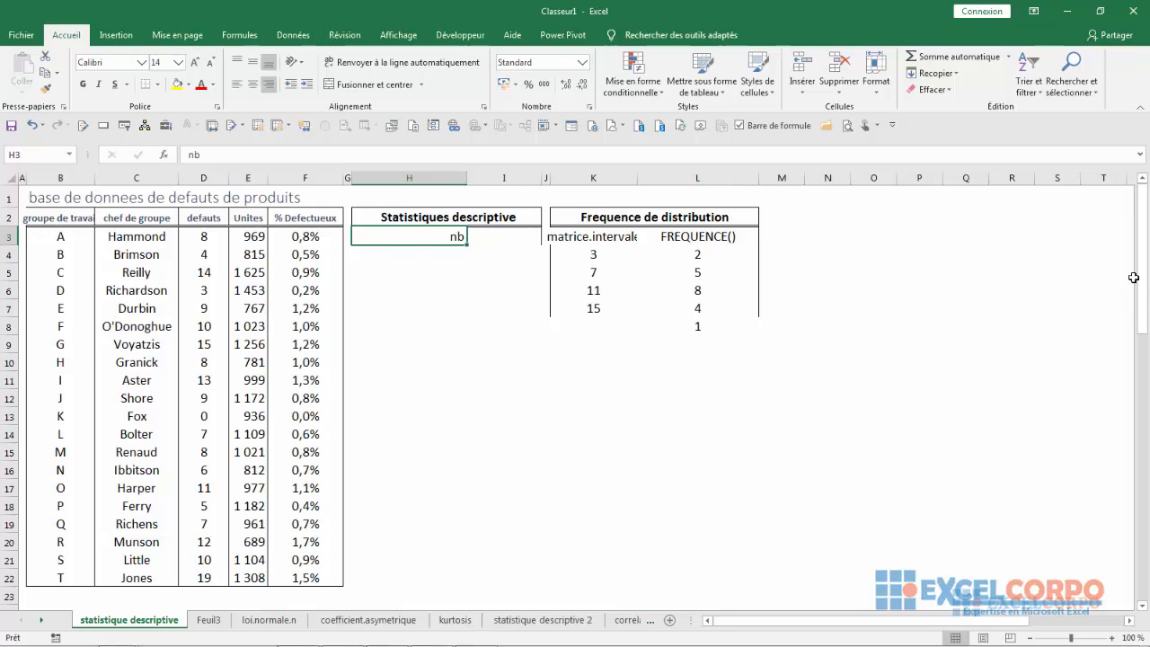
mouse_move(1137, 278)
left_mouse_down()
mouse_move(1144, 320)
mouse_move(1141, 286)
left_mouse_up()
left_click(226, 255)
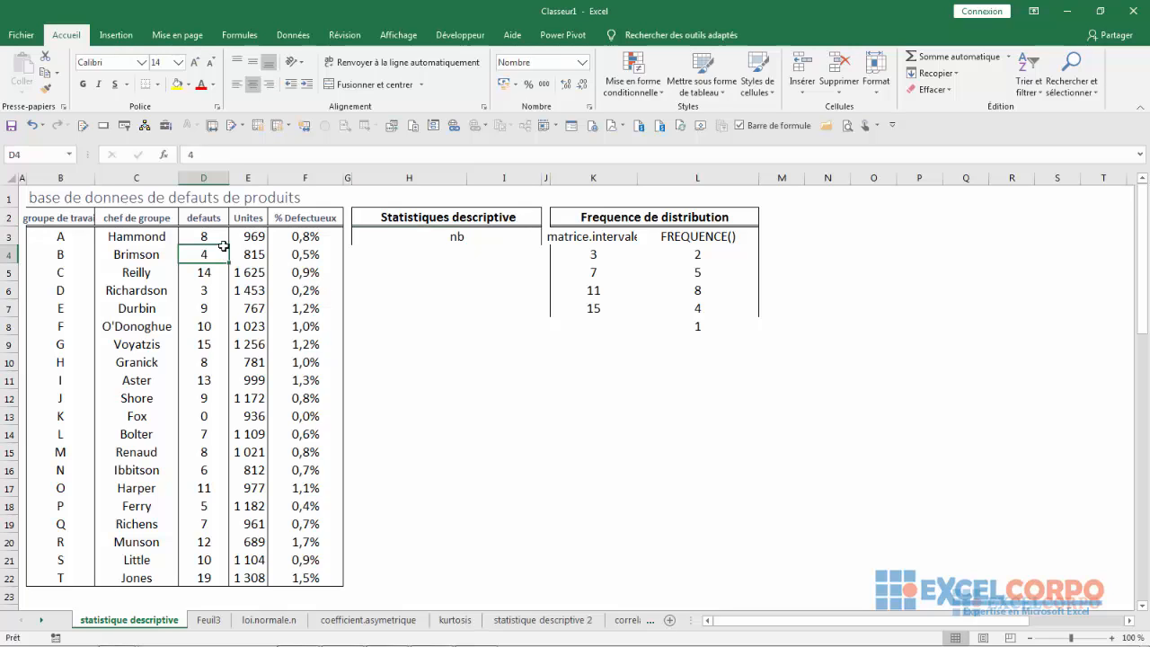
left_click(211, 173)
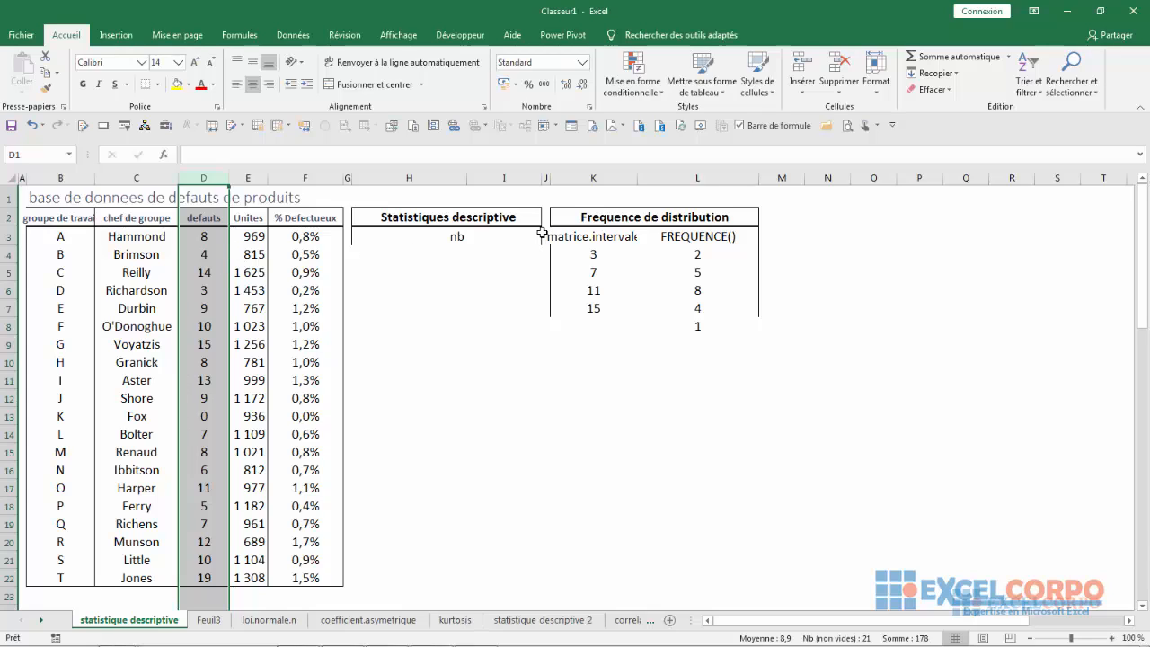
left_click(405, 238)
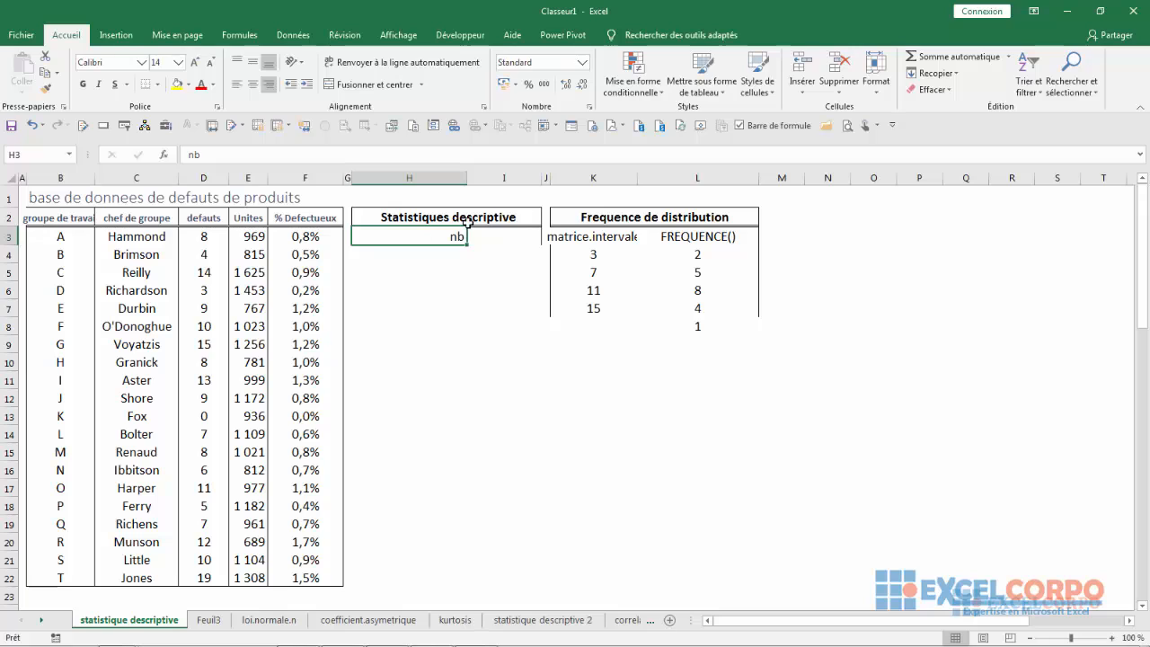
Count the numeric values of the defauts column in cell I3 with the formula =NB(D3:D22)
left_click(495, 236)
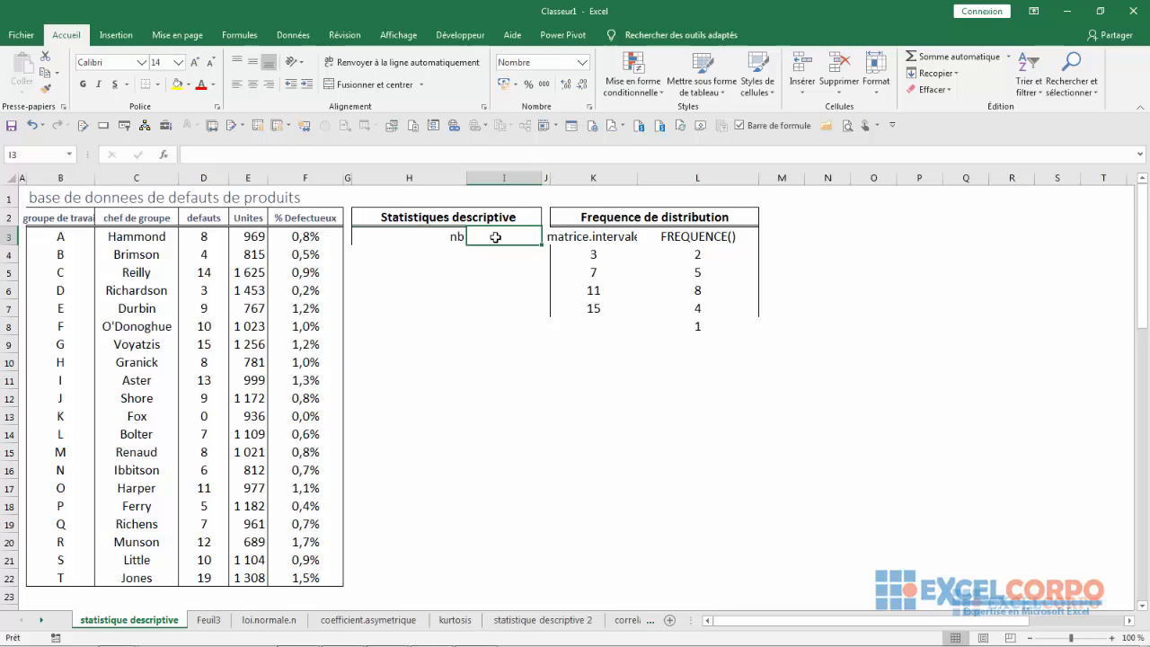
type("=b")
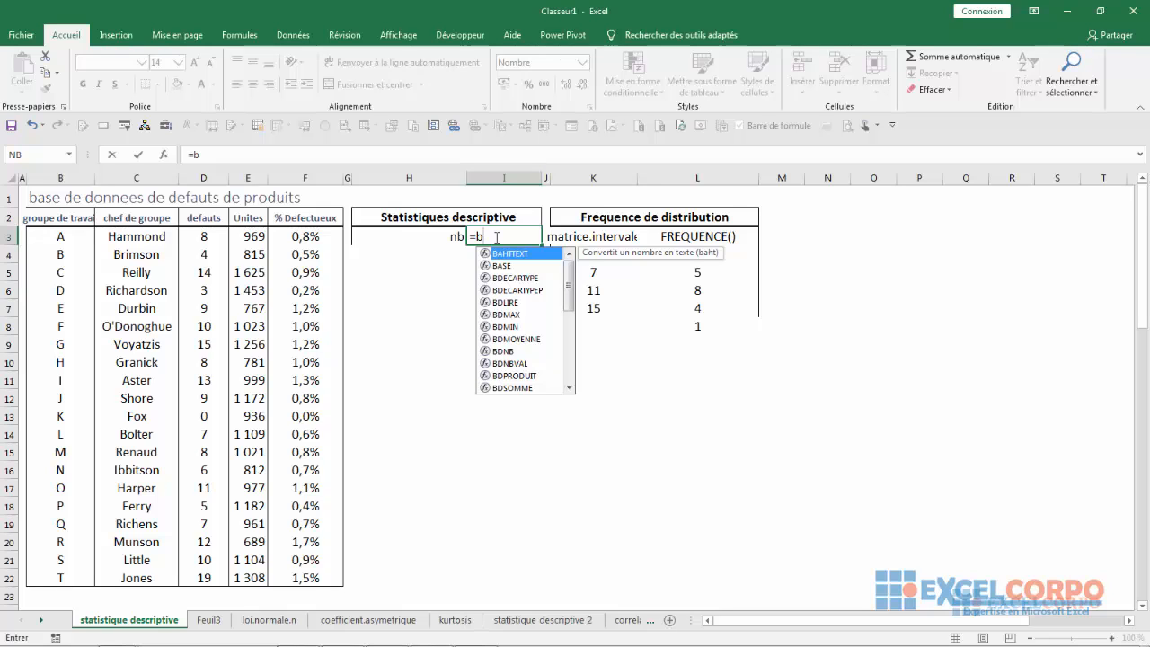
key("BackSpace")
type("nb")
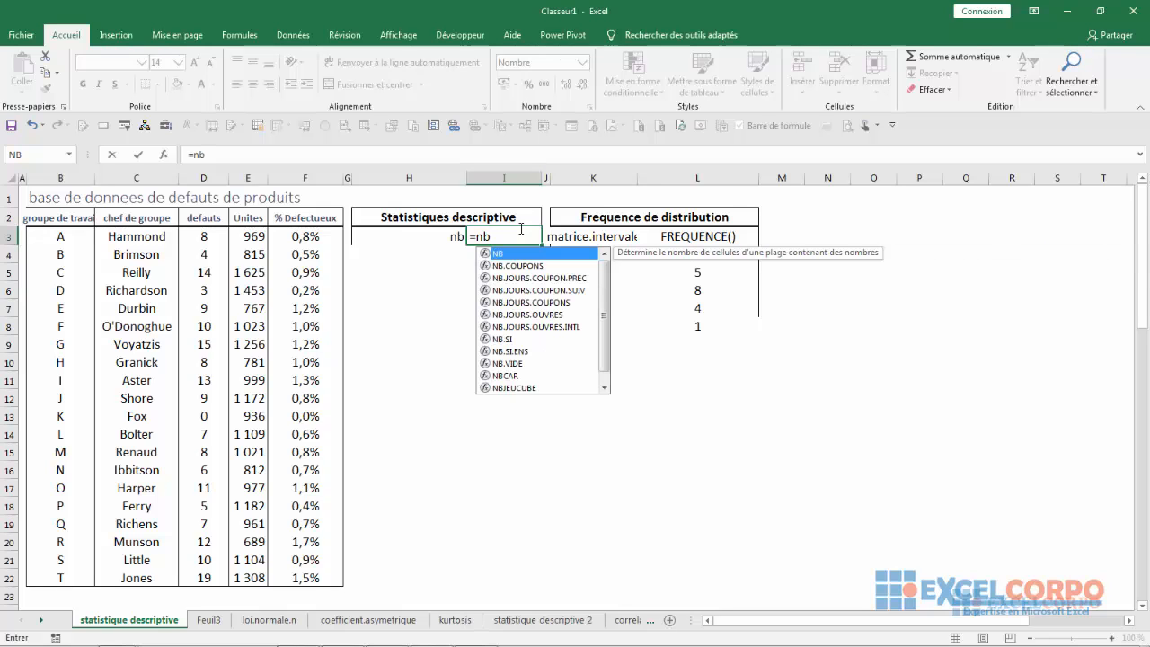
double_click(528, 255)
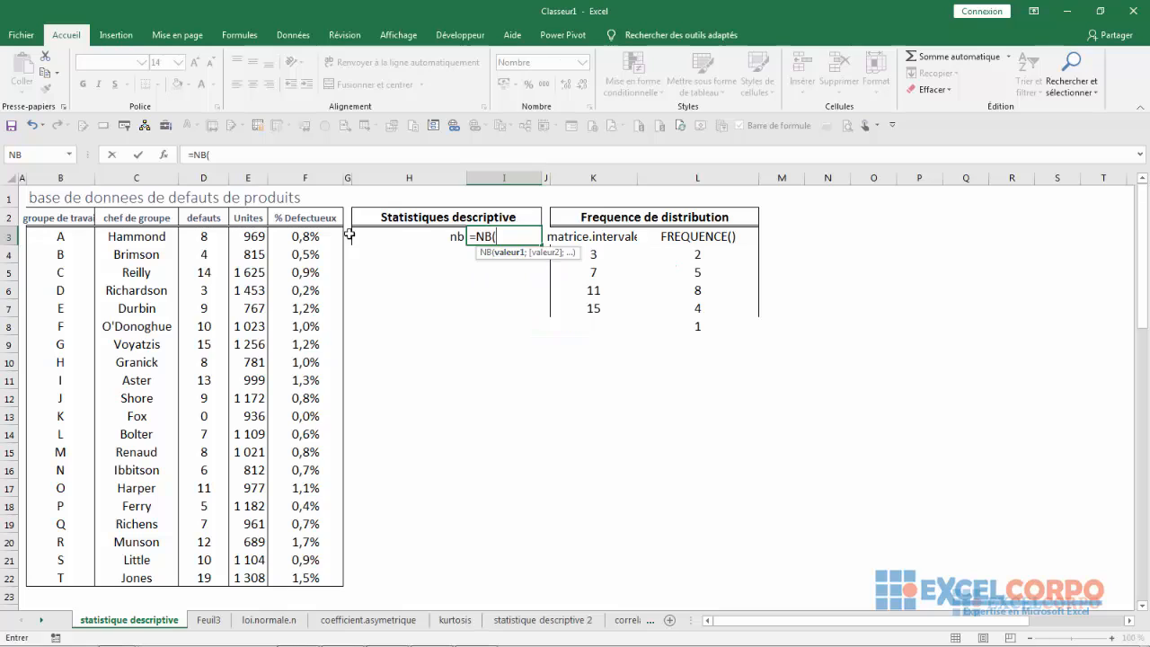
left_click(208, 235)
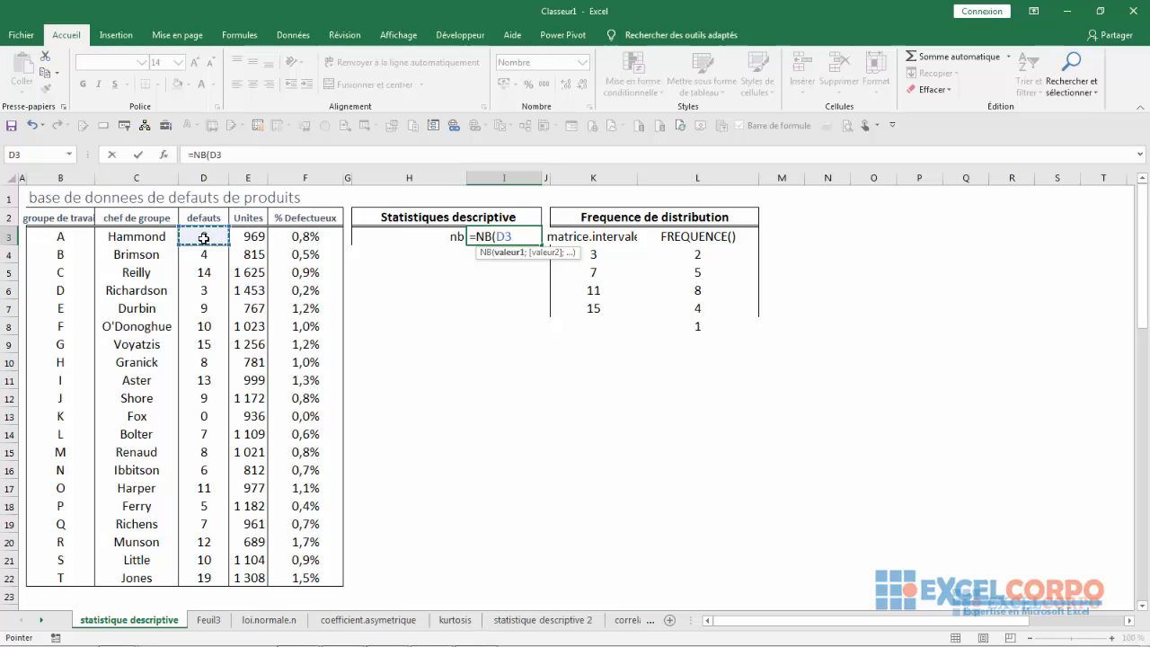
left_click_drag(204, 238, 204, 578)
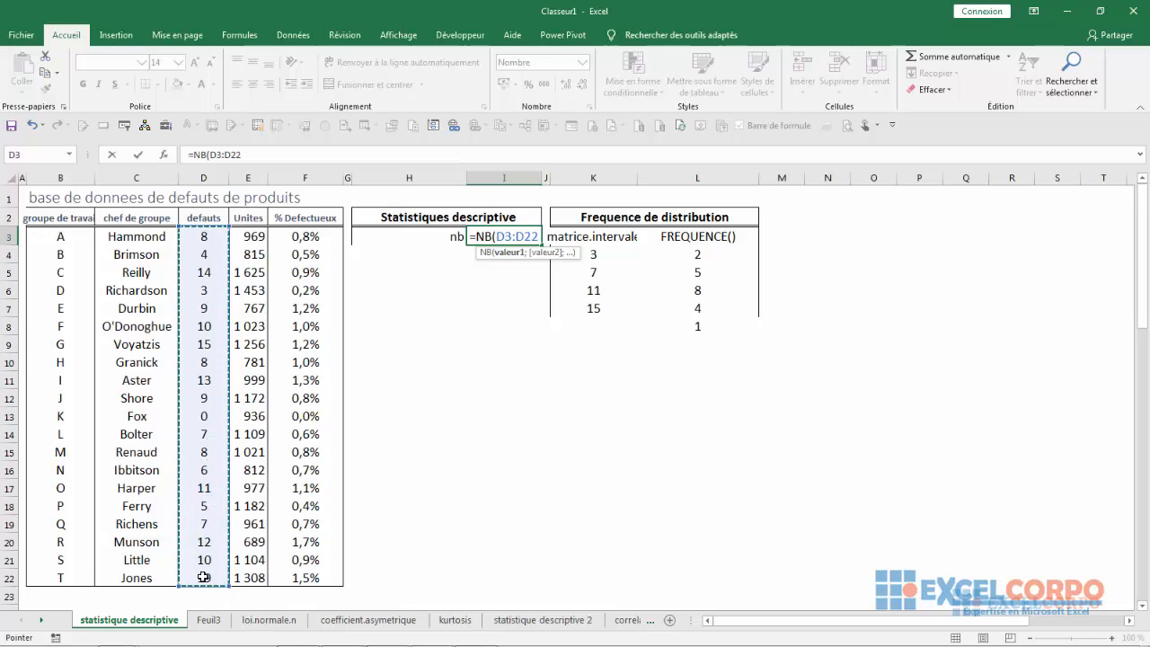
type(")")
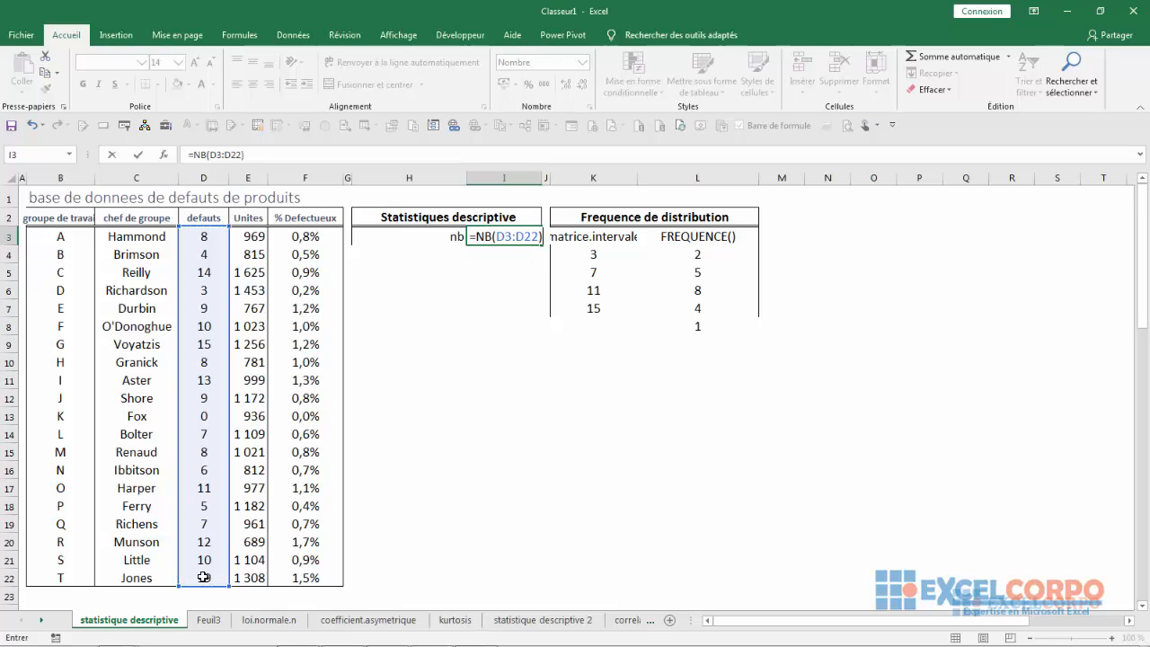
key("Return")
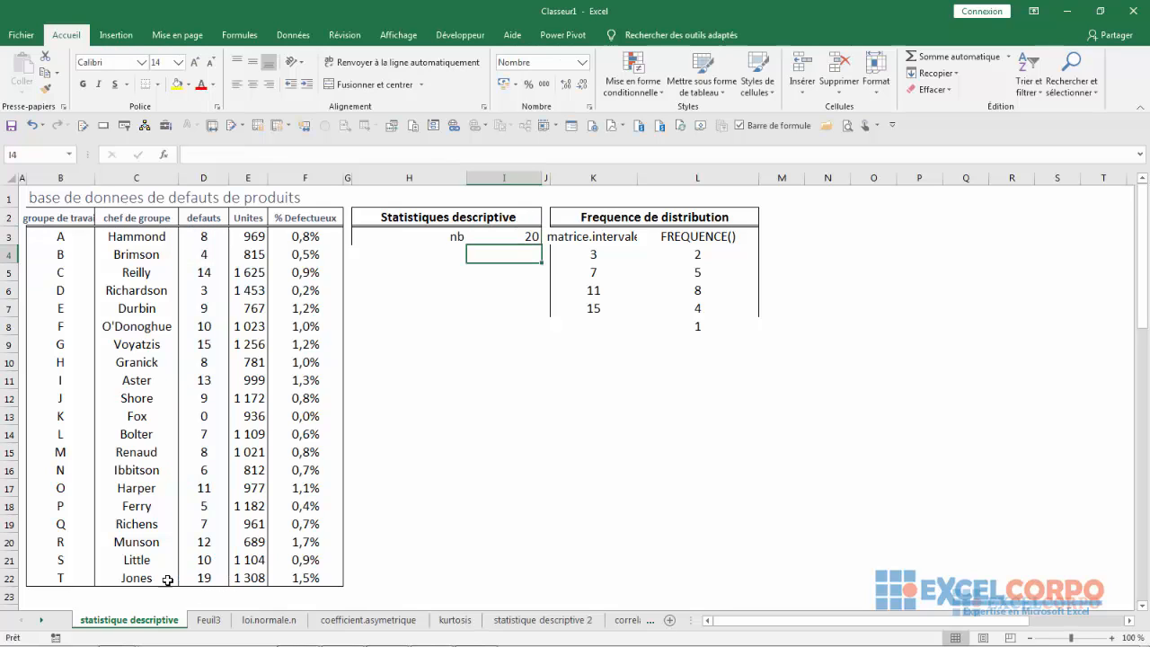
Select the defauts values D3:D22 and turn on the Nb (nombres) count in the status bar, dismissing the Windows colour scheme prompt
left_click(514, 236)
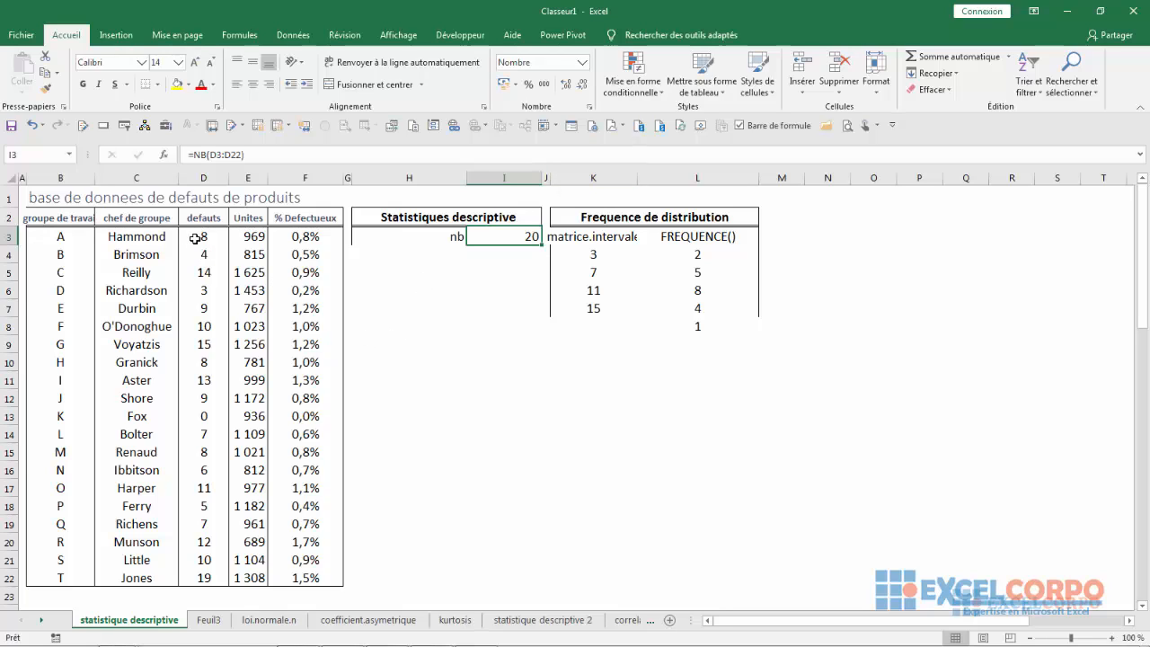
left_click_drag(191, 240, 190, 500)
left_click(747, 172)
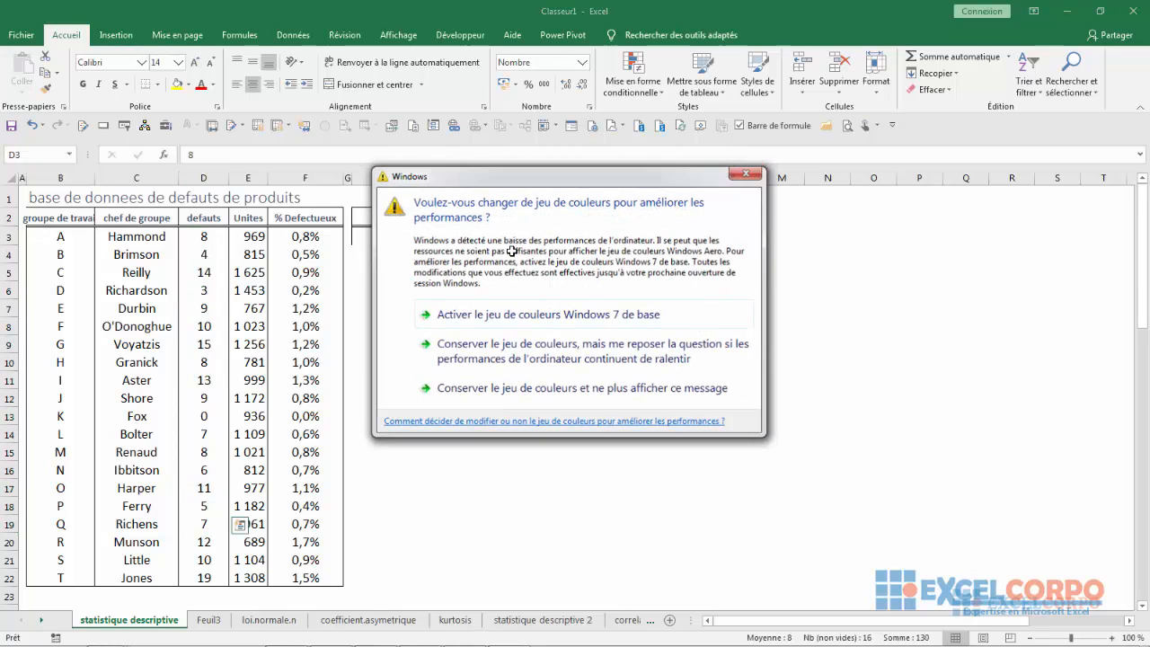
left_click(204, 311)
left_click_drag(204, 237, 195, 570)
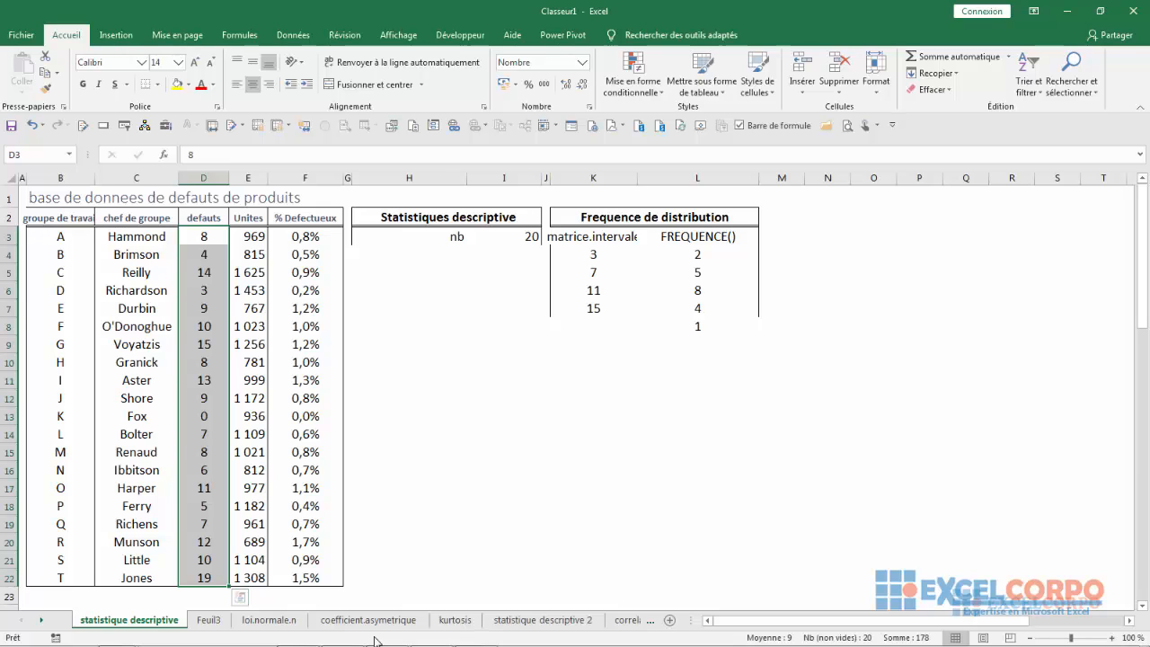
right_click(376, 640)
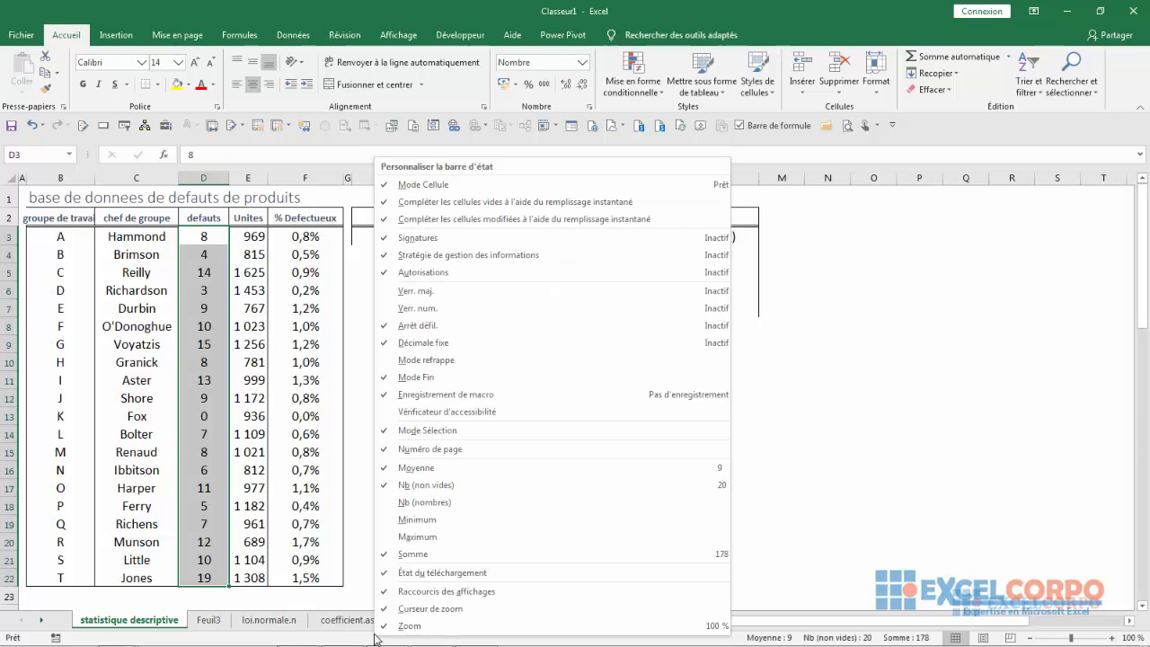
left_click(426, 503)
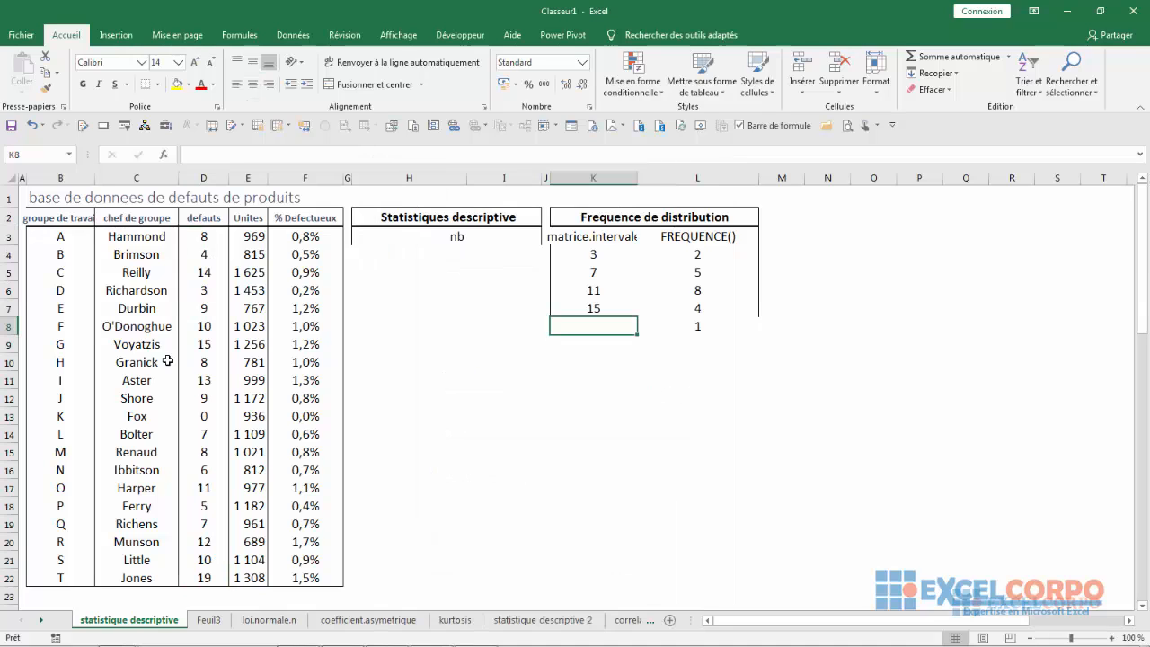
left_click(122, 308)
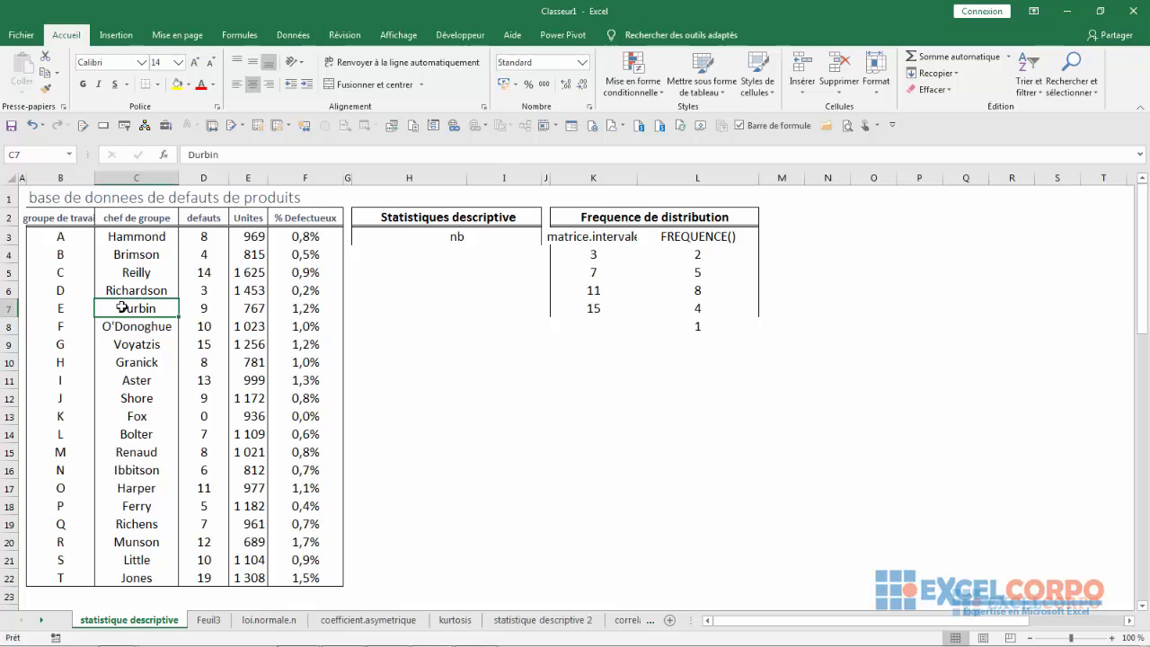
left_click(602, 323)
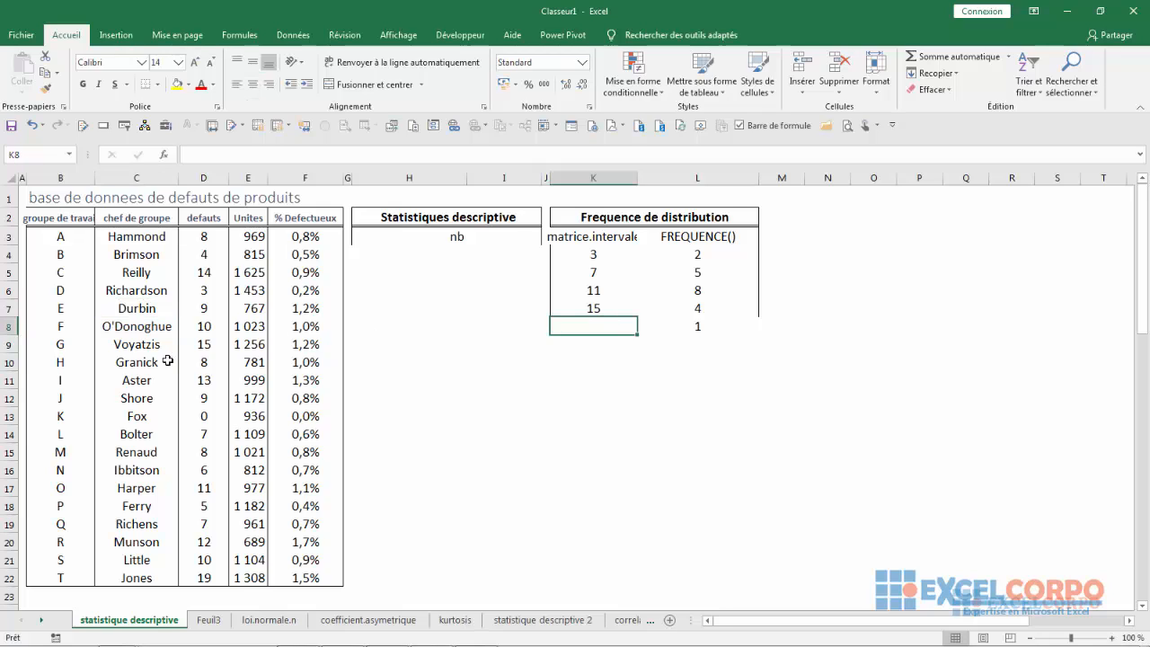
left_click(122, 307)
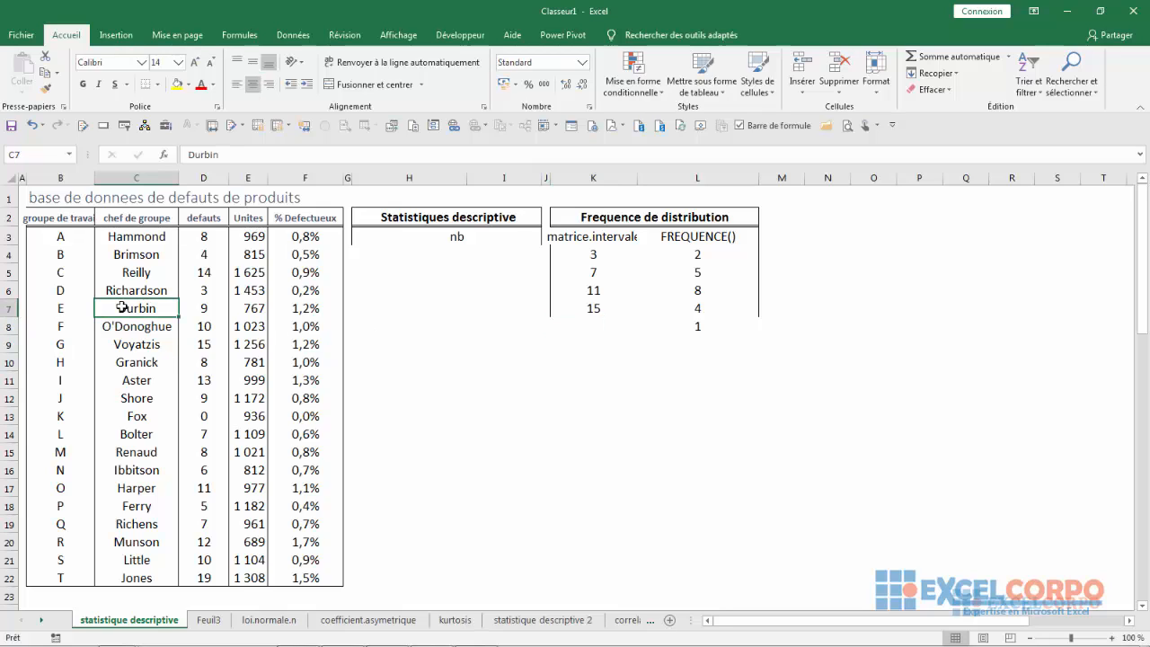
left_click(597, 326)
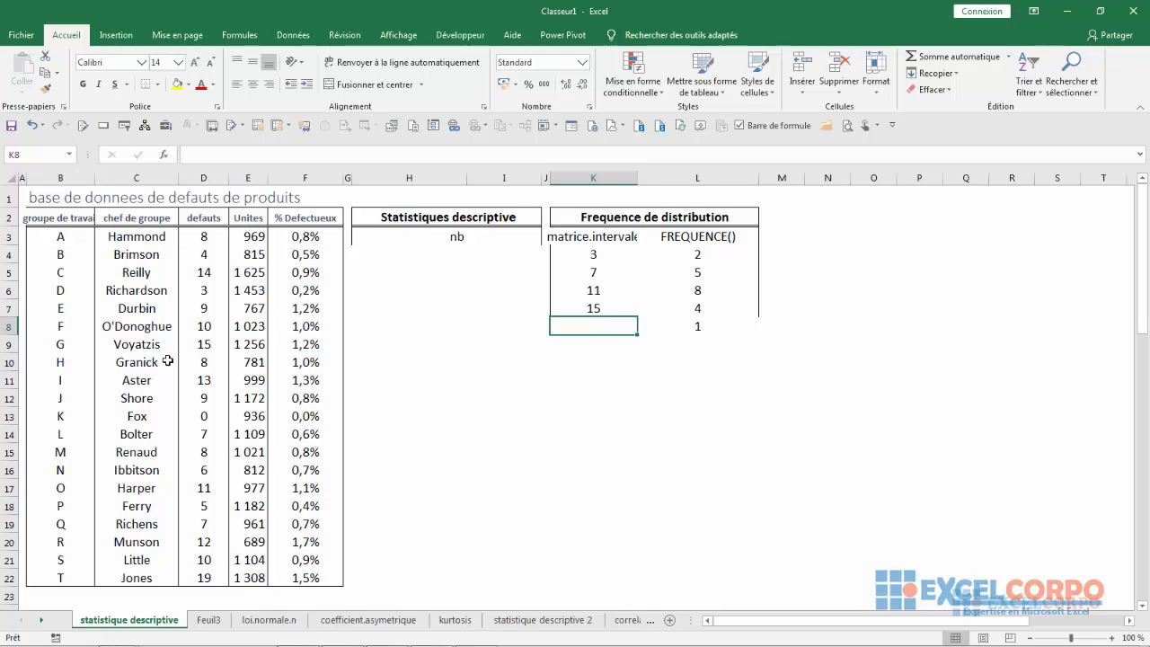
left_click(123, 308)
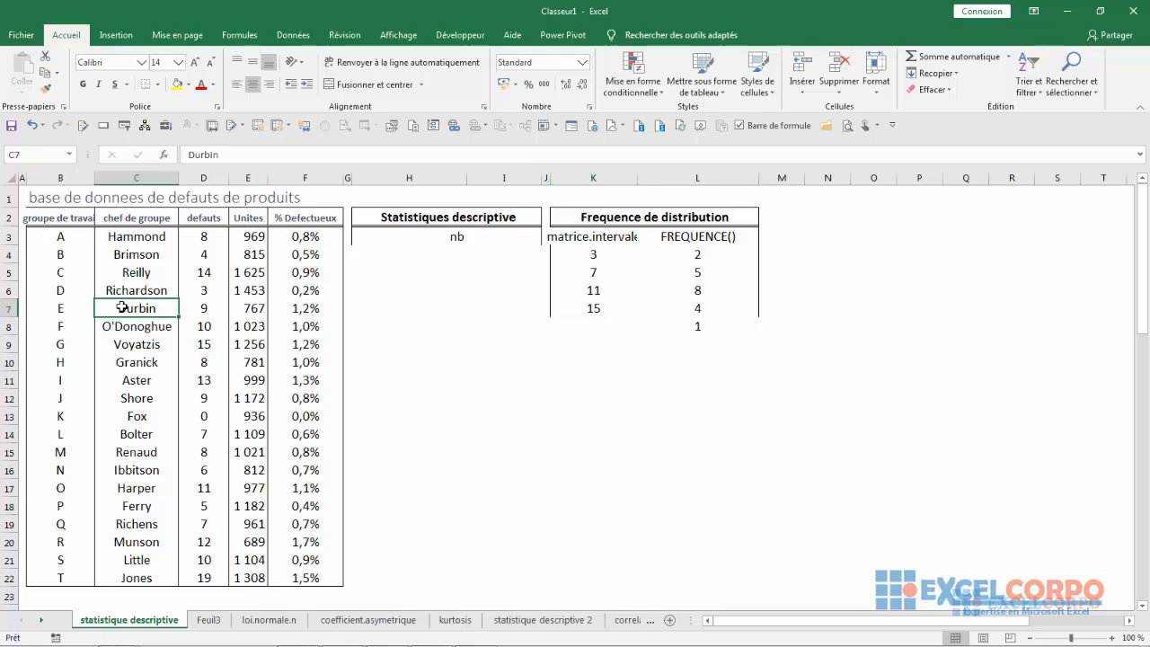
left_click(598, 325)
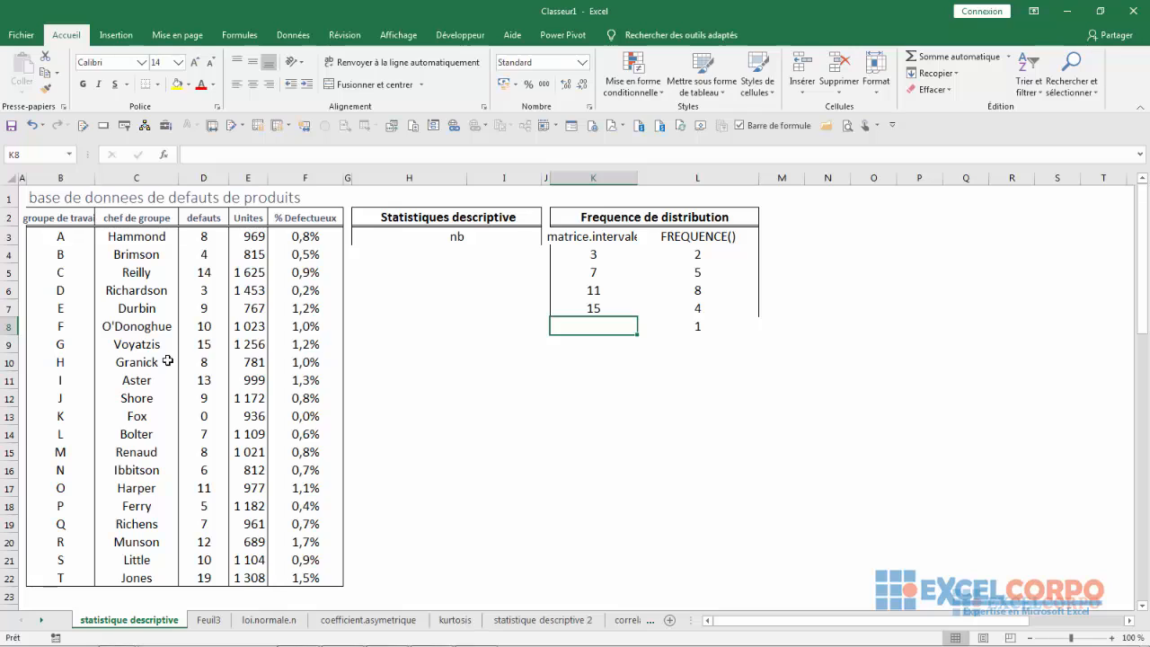
left_click(122, 308)
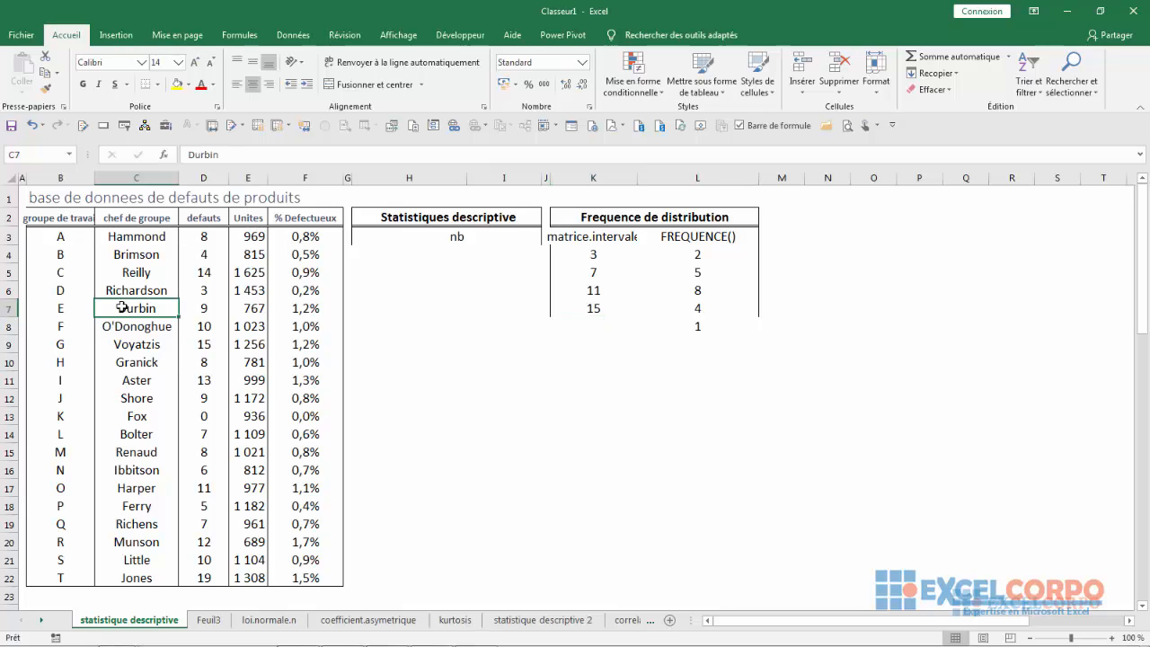
left_click(598, 324)
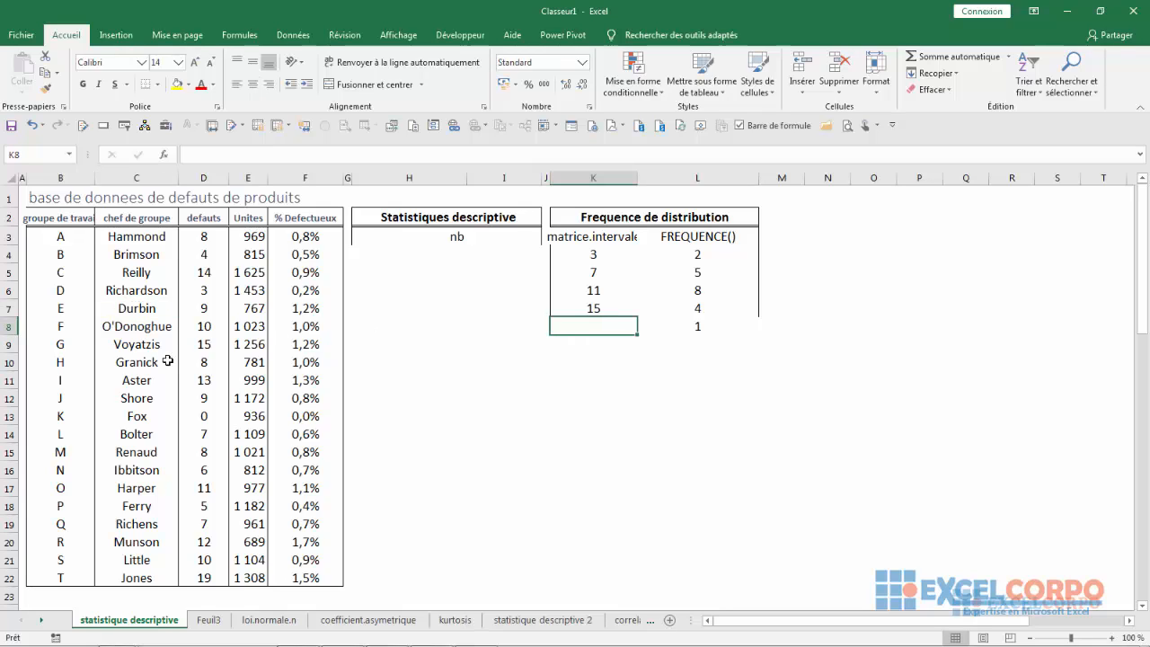
left_click(122, 307)
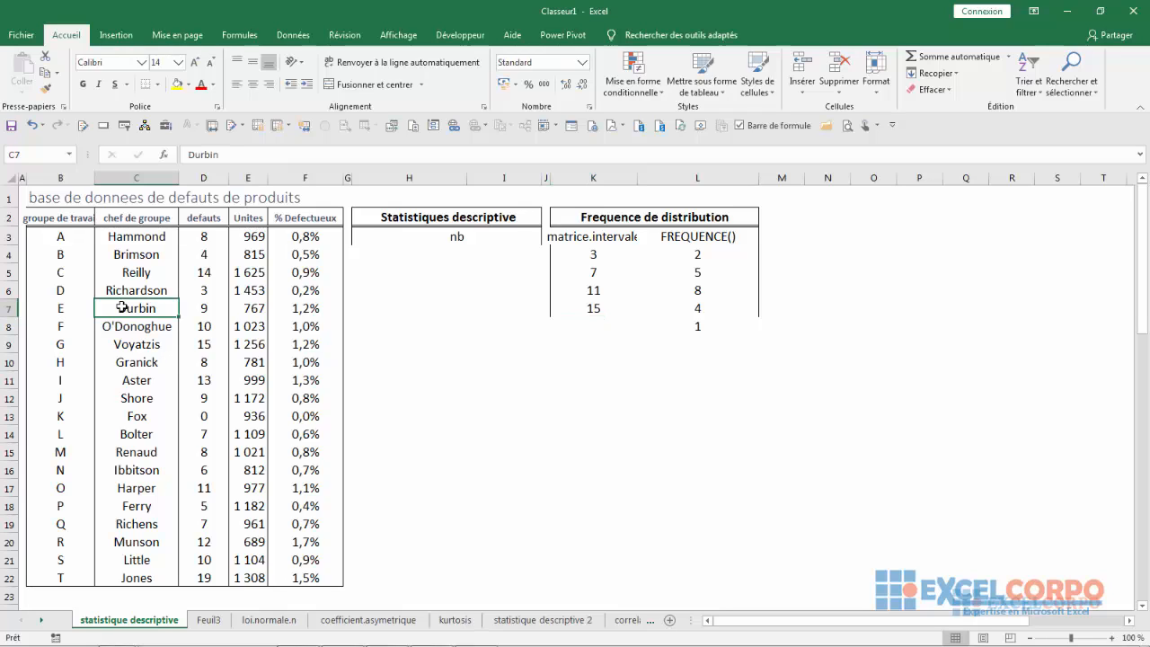
left_click(598, 323)
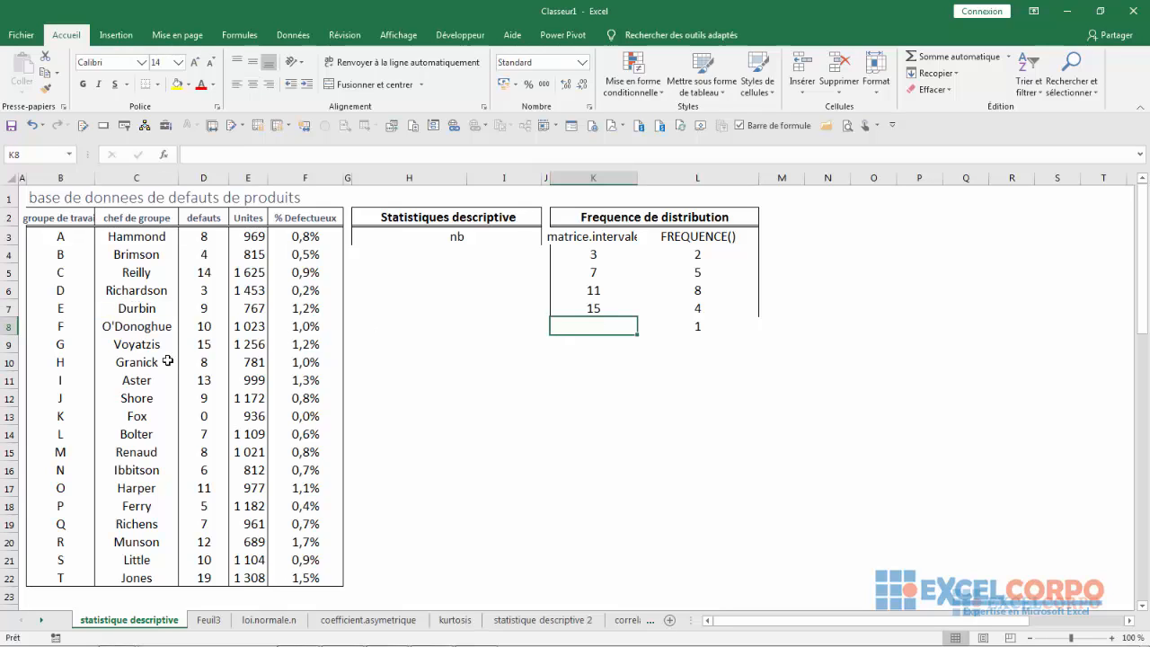
left_click(123, 307)
left_click(598, 321)
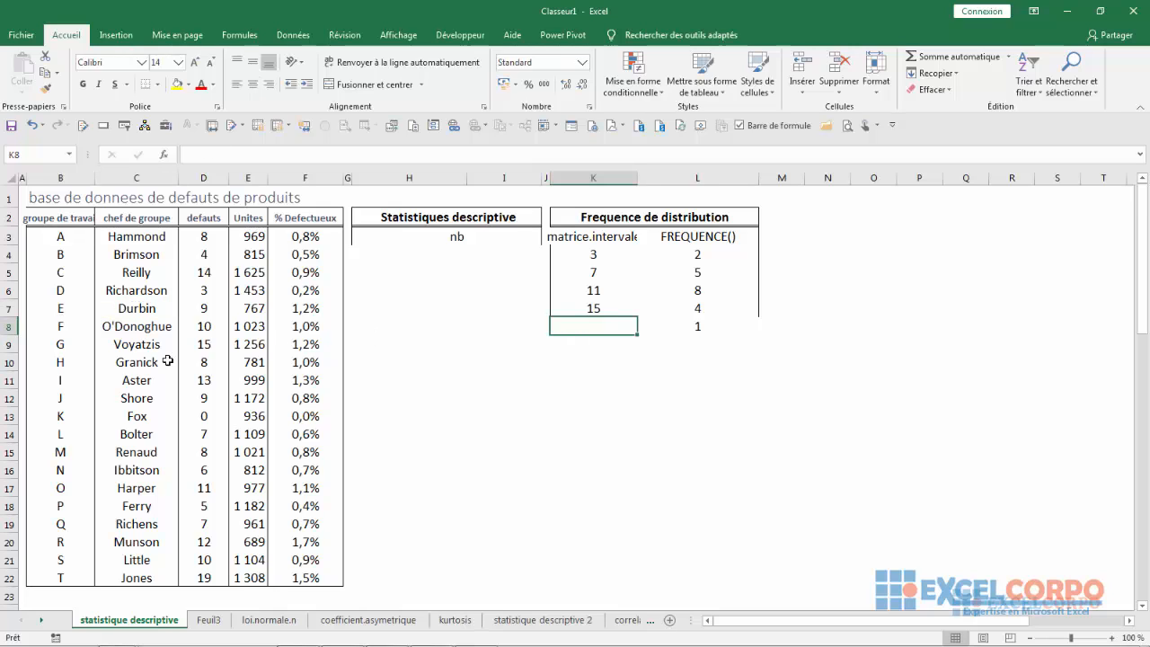